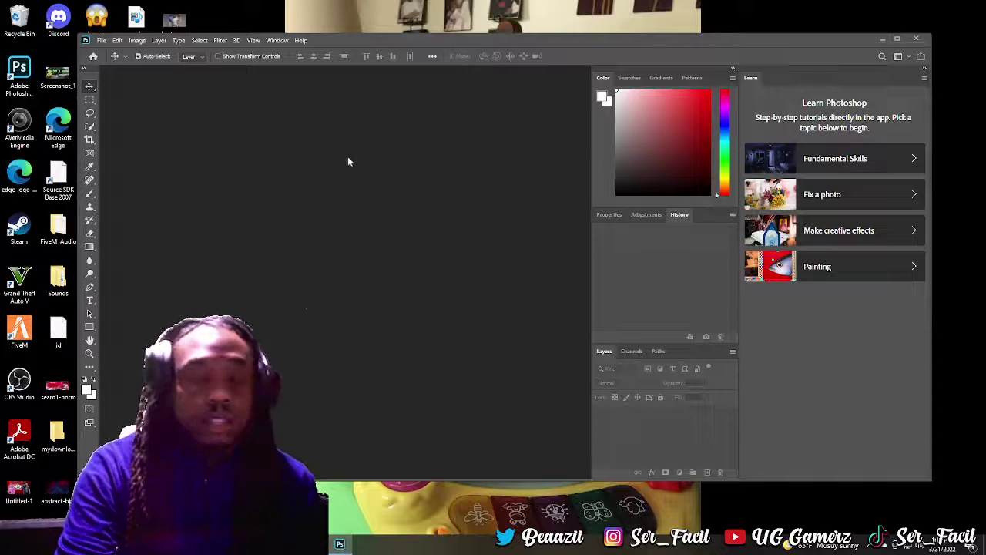
Step: Create a new landscape document, 1280 x 720 pixels at 300 pixels/inch, in RGB Color with a white background
{"action": "left_click", "coordinate": [101, 41]}
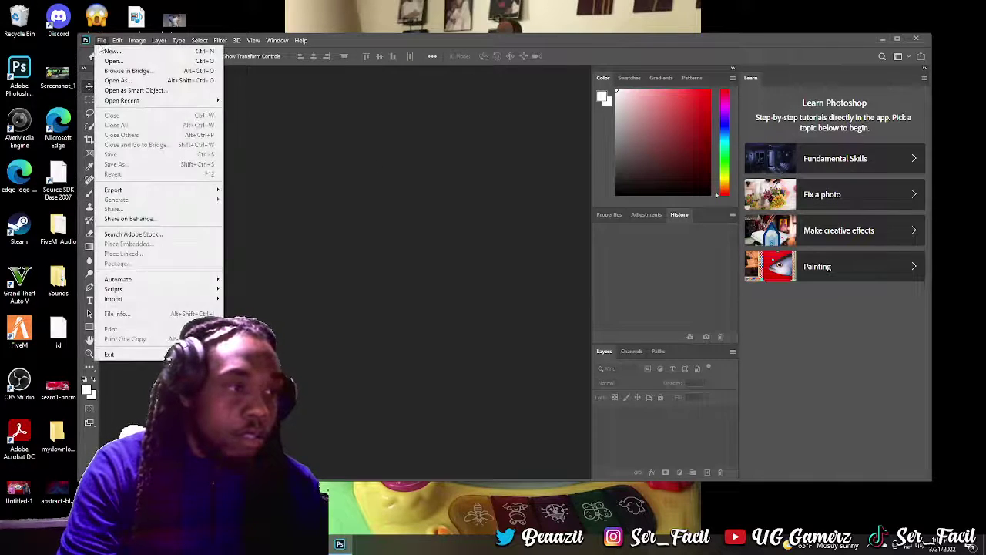
{"action": "left_click", "coordinate": [112, 51]}
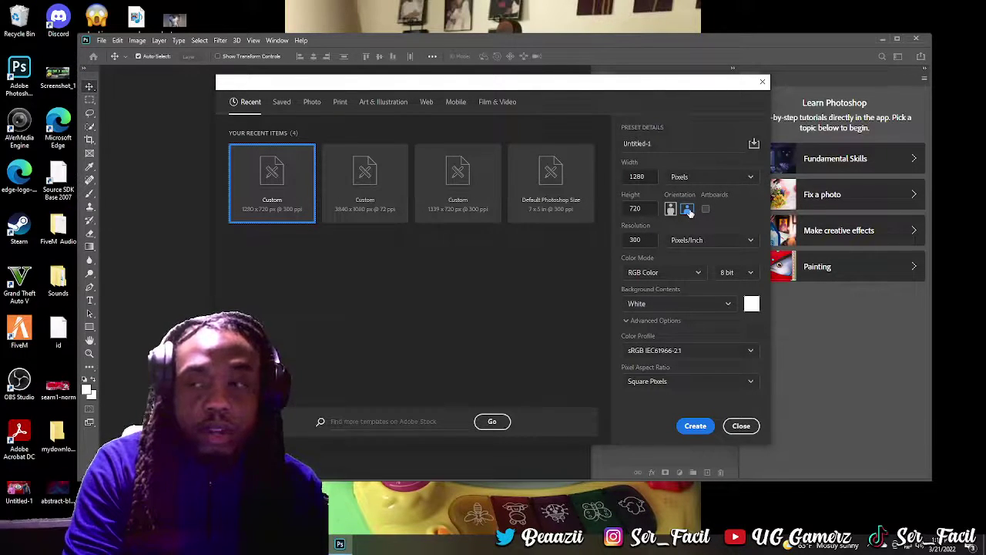
{"action": "left_click", "coordinate": [696, 426]}
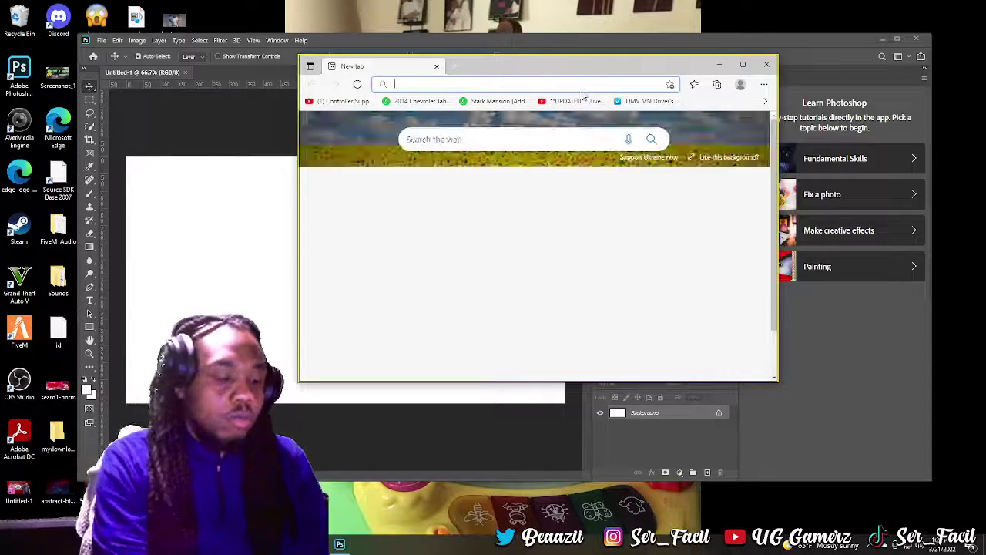
Step: Switch to the Edge browser, open Google and run an image search for "lil wayne"
{"action": "type", "text": "goo"}
{"action": "key", "text": "Return"}
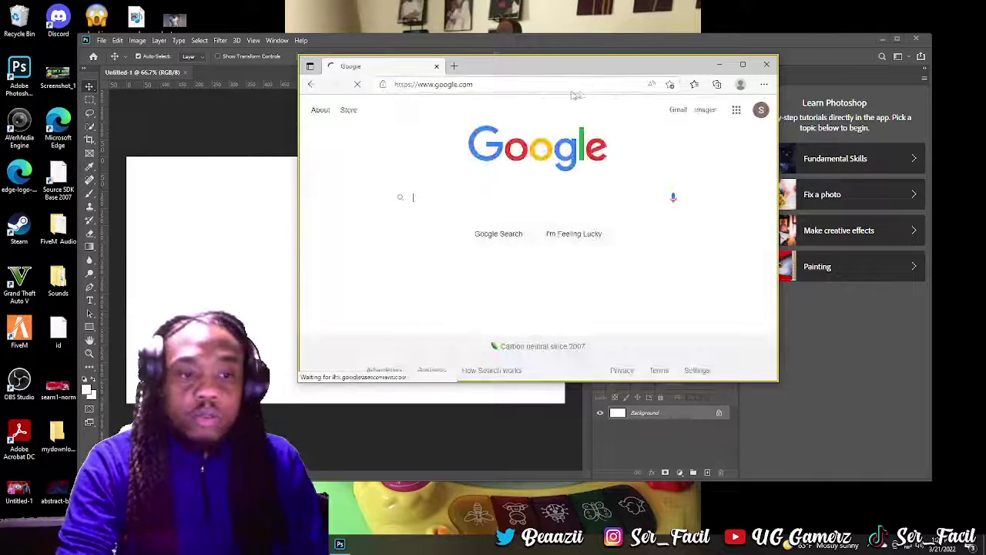
{"action": "type", "text": "lil wayn"}
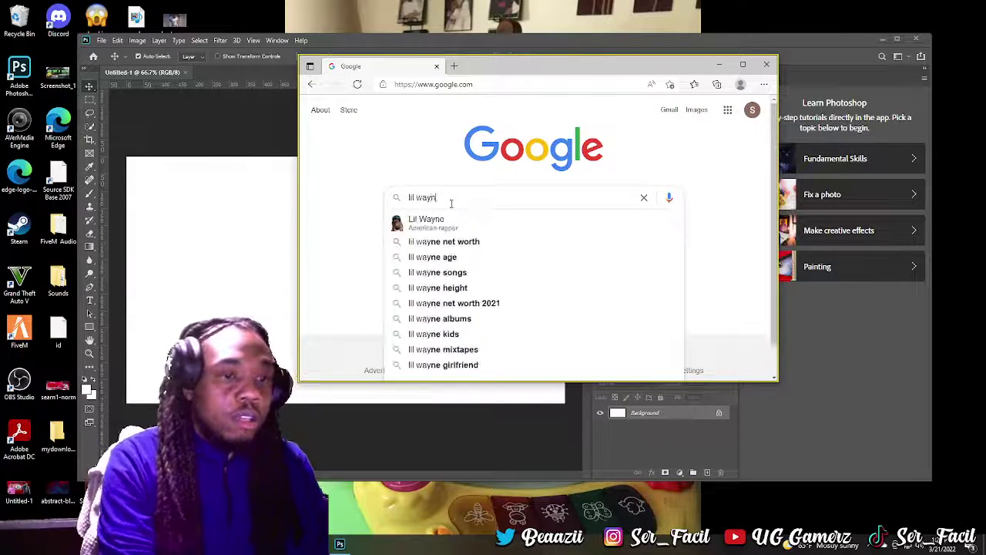
{"action": "type", "text": "e"}
{"action": "key", "text": "Return"}
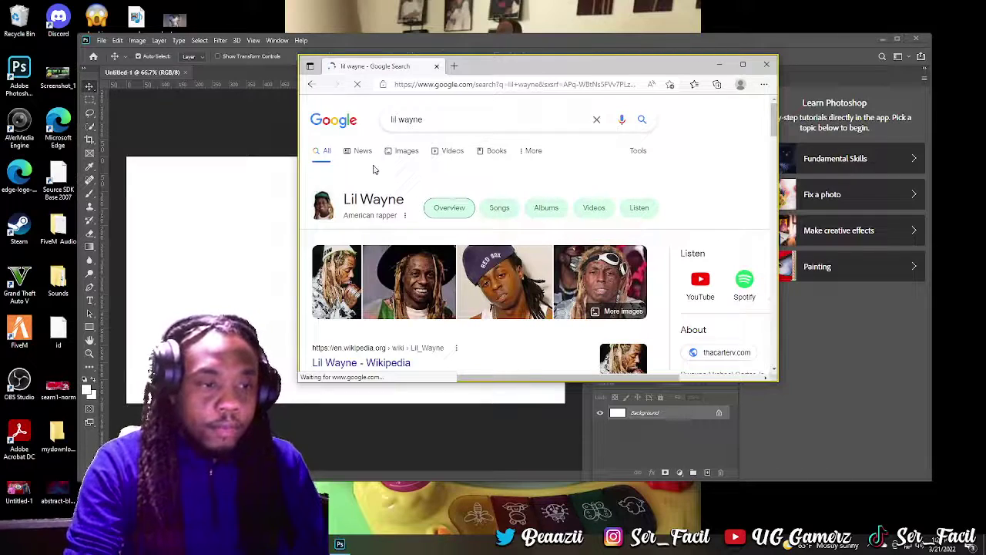
{"action": "left_click", "coordinate": [403, 151]}
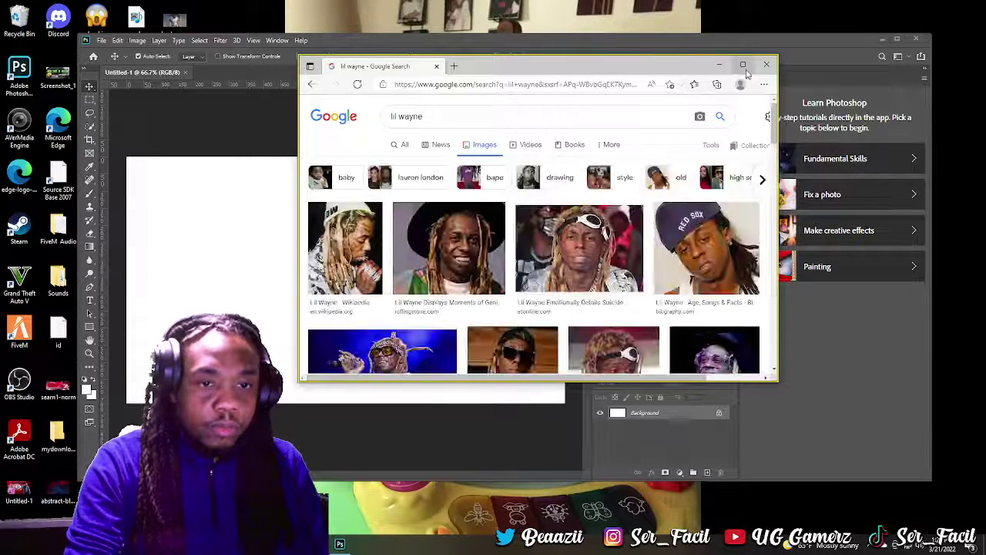
Step: Save the Biography photo of Lil Wayne in the Red Sox cap to the Desktop as a JPEG image
{"action": "scroll", "coordinate": [664, 187], "scroll_direction": "down", "scroll_amount": 1}
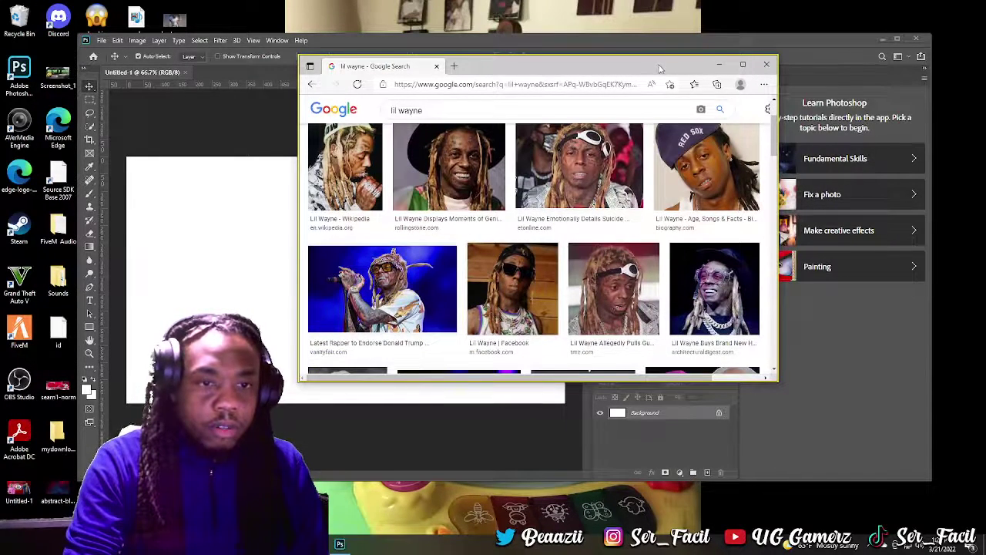
{"action": "left_click_drag", "start_coordinate": [659, 68], "coordinate": [704, 71]}
{"action": "left_click", "coordinate": [740, 184]}
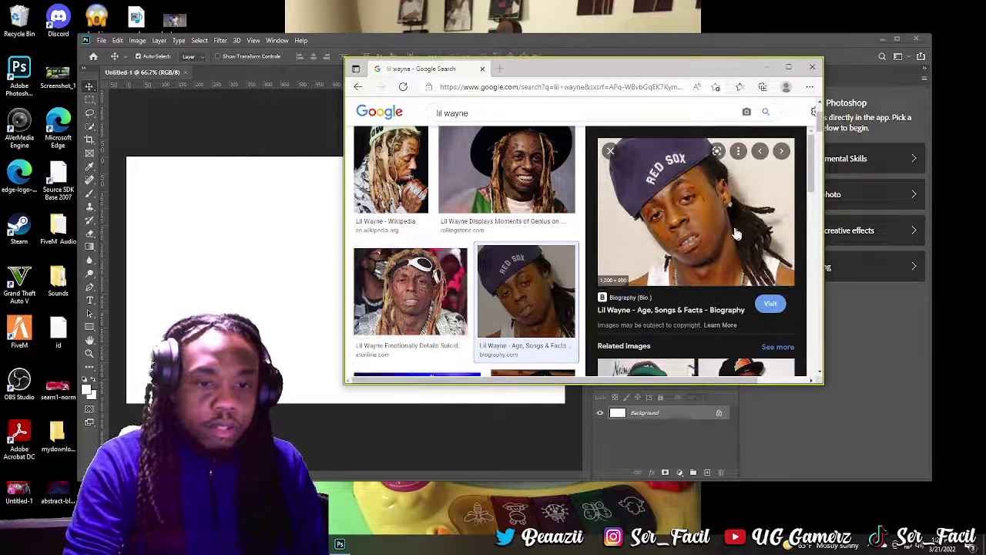
{"action": "right_click", "coordinate": [659, 231]}
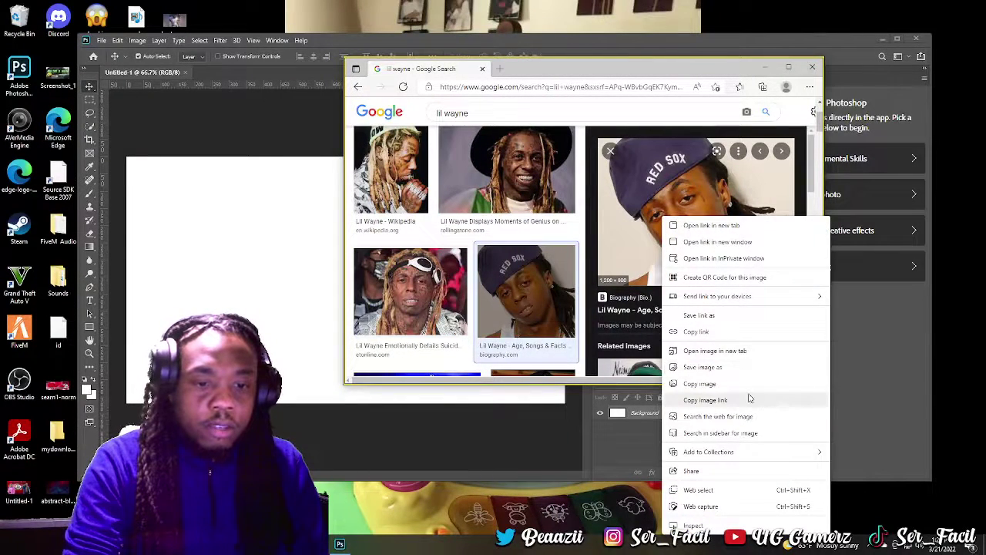
{"action": "left_click", "coordinate": [703, 367]}
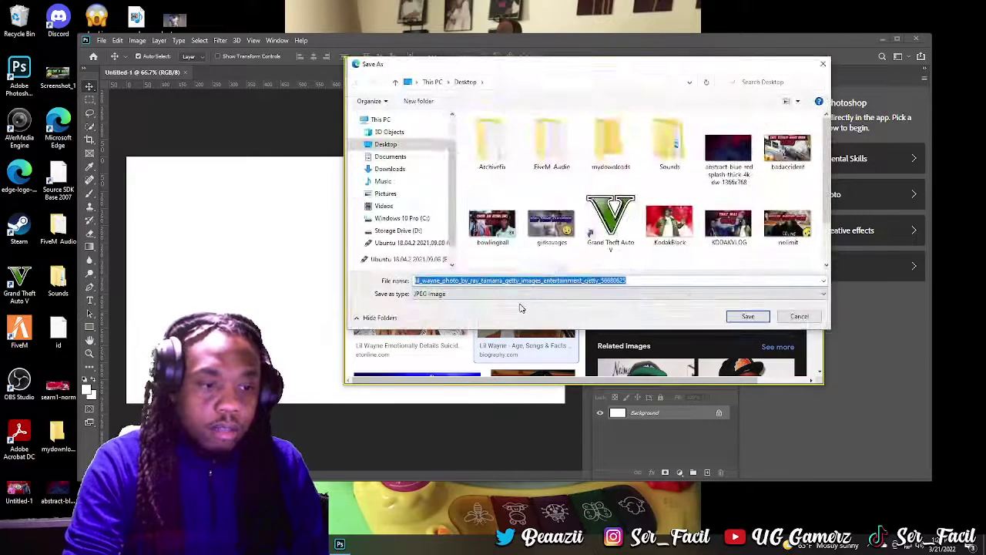
{"action": "left_click", "coordinate": [400, 146]}
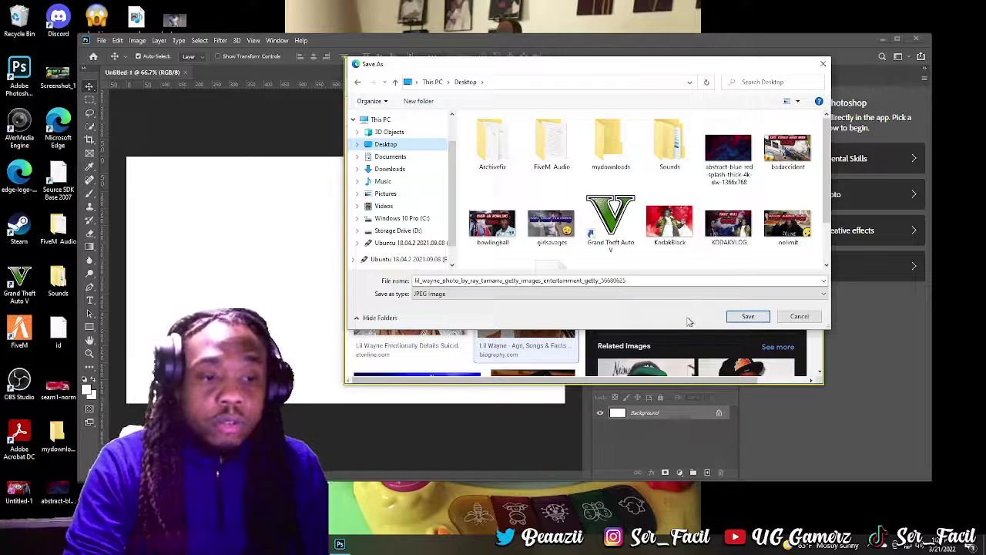
{"action": "left_click", "coordinate": [746, 317]}
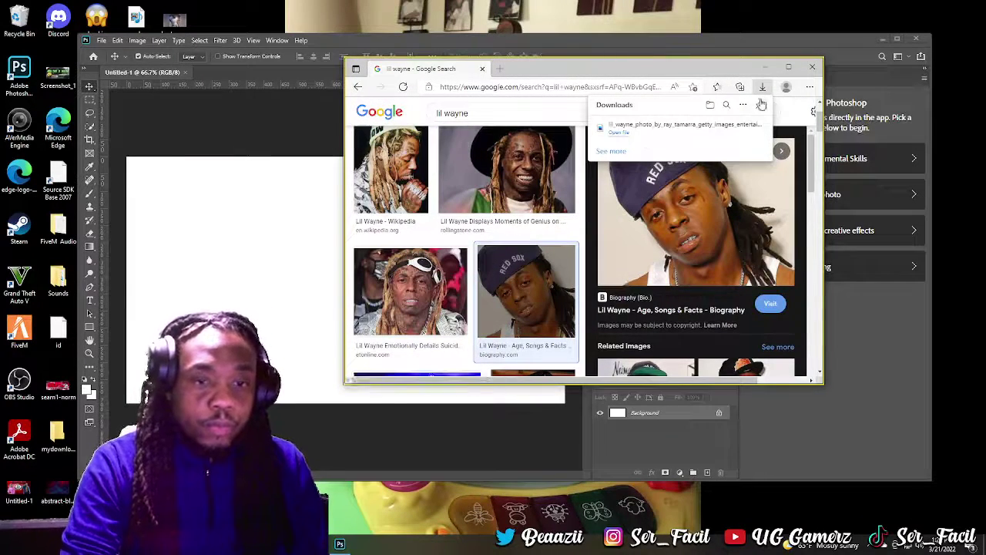
Step: Return to Photoshop and open the saved Red Sox cap photo from the desktop as a separate document
{"action": "left_click", "coordinate": [788, 67]}
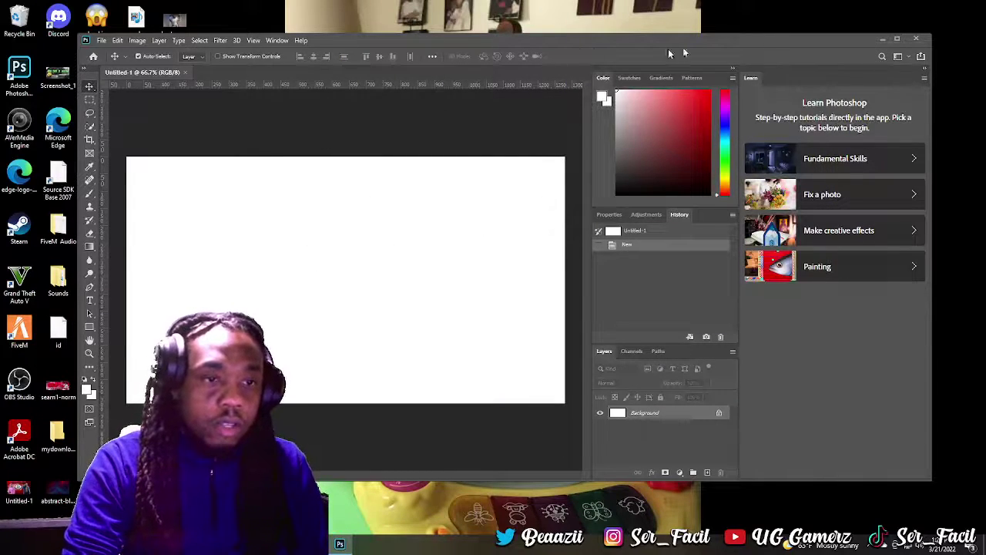
{"action": "left_click_drag", "start_coordinate": [423, 39], "coordinate": [546, 34]}
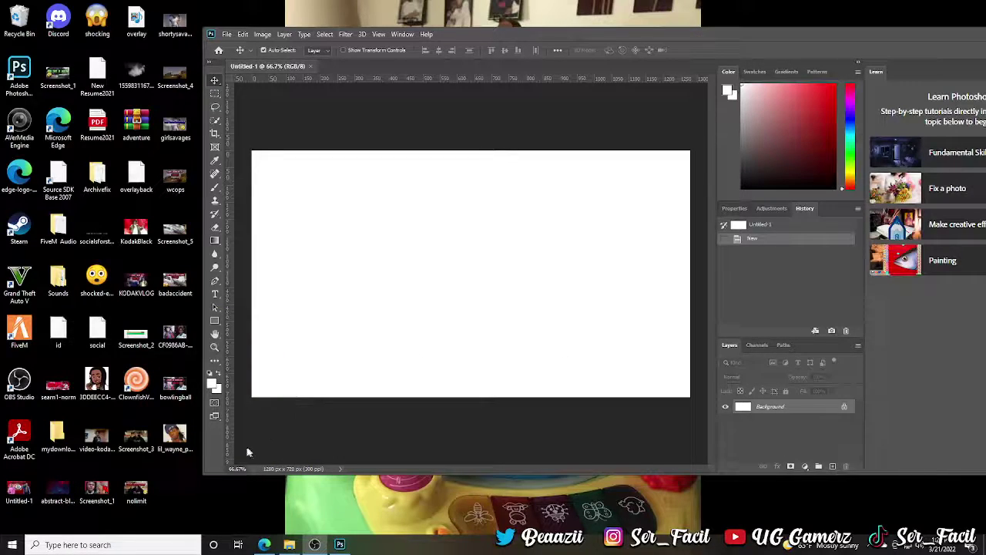
{"action": "left_click_drag", "start_coordinate": [178, 441], "coordinate": [339, 69]}
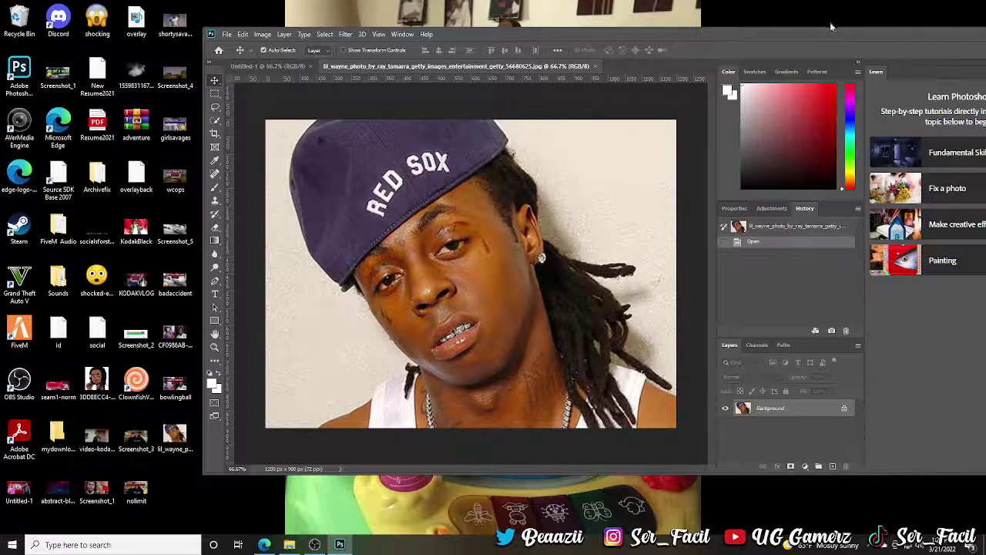
{"action": "left_click_drag", "start_coordinate": [815, 33], "coordinate": [664, 33]}
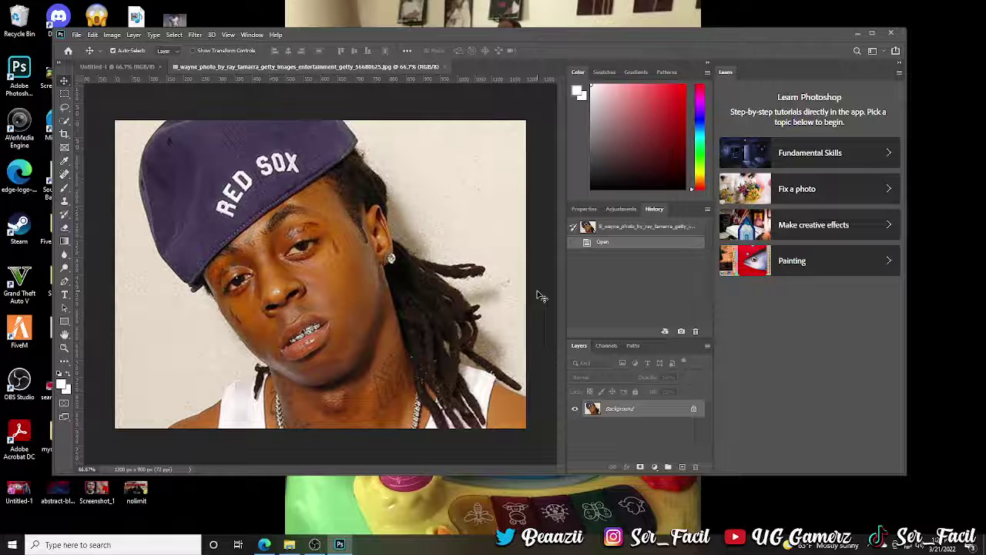
Step: Unlock the photo's background layer, run Select Subject on it and cut the selected rapper onto a new layer
{"action": "left_click", "coordinate": [693, 411]}
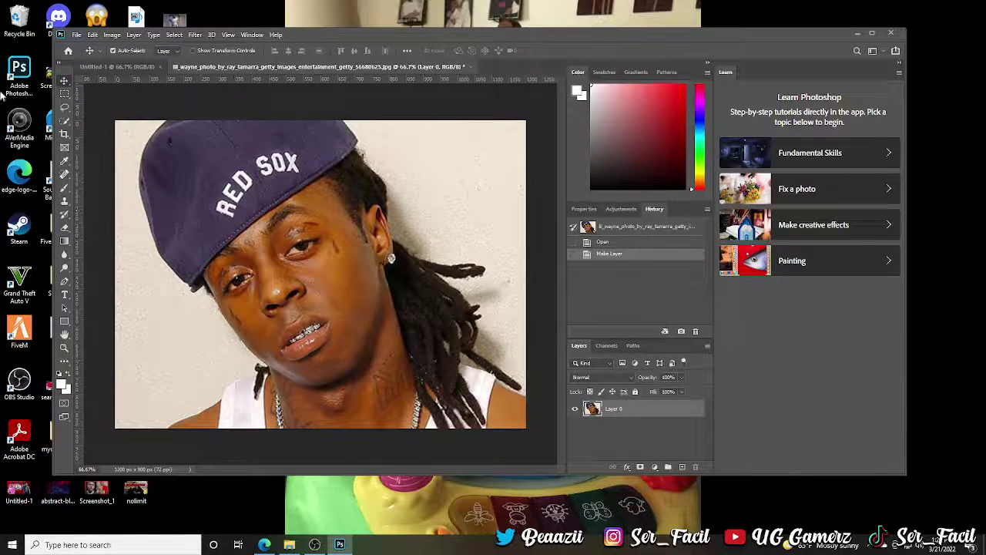
{"action": "left_click", "coordinate": [66, 121]}
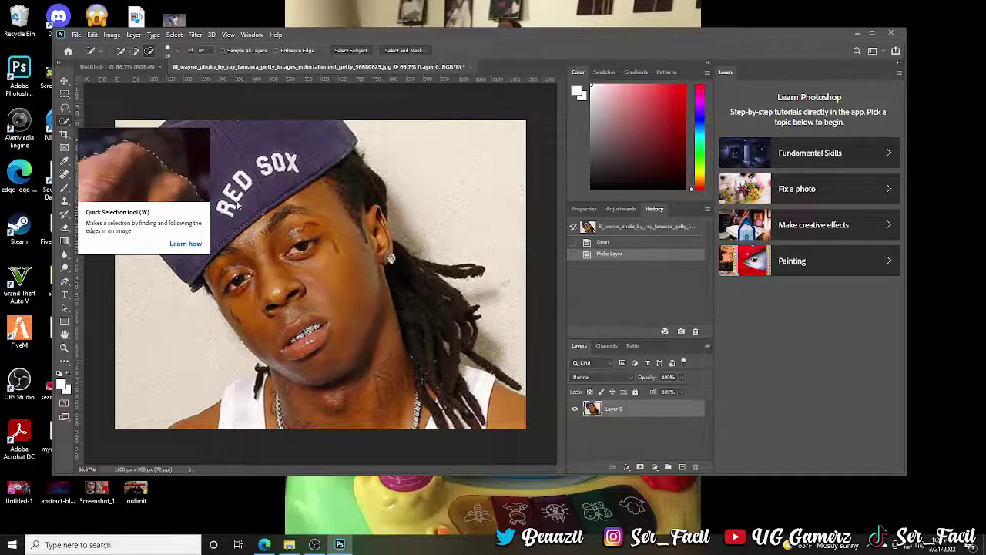
{"action": "left_click", "coordinate": [353, 51]}
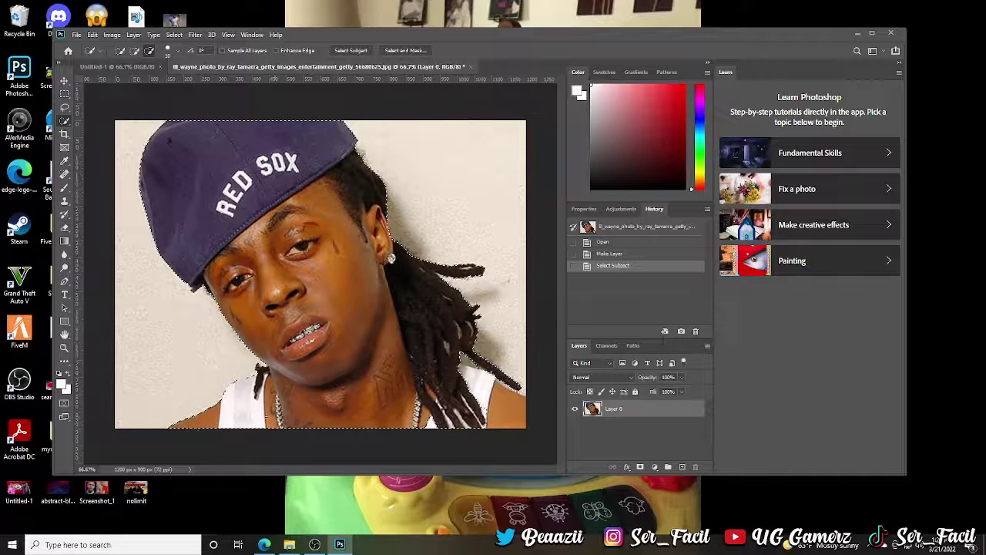
{"action": "right_click", "coordinate": [244, 231]}
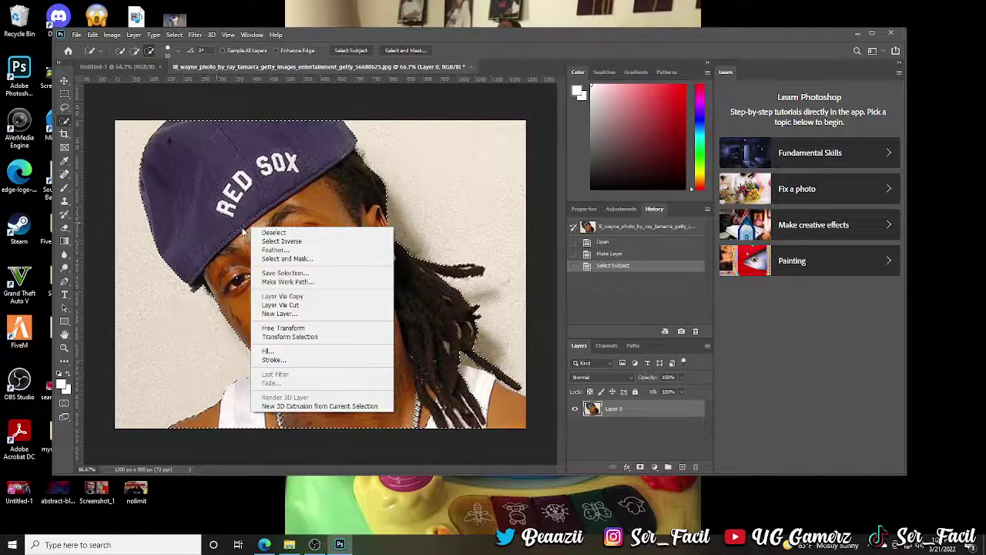
{"action": "left_click", "coordinate": [308, 306]}
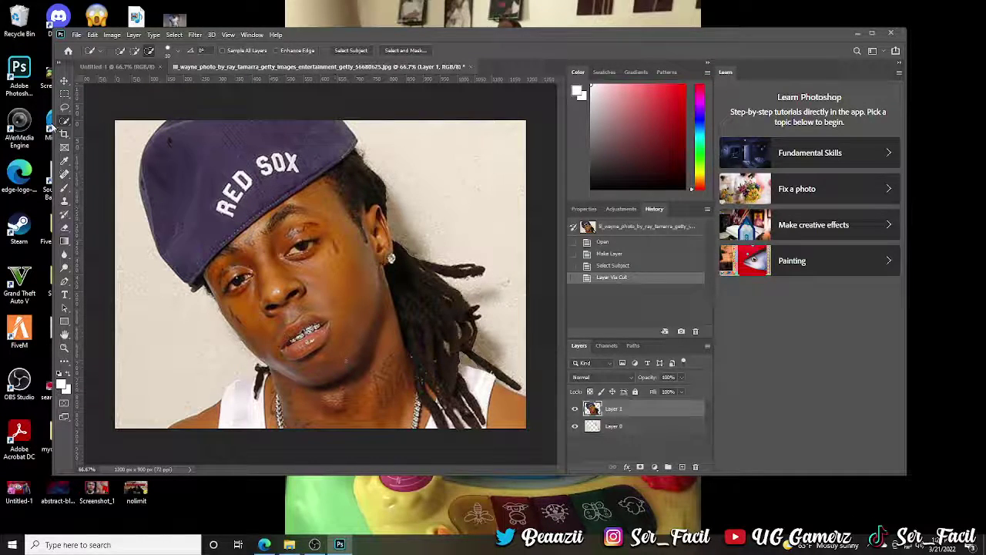
Step: Move the cut-out rapper into the Untitled-1 document and align the cap with the canvas's upper edge
{"action": "left_click", "coordinate": [66, 84]}
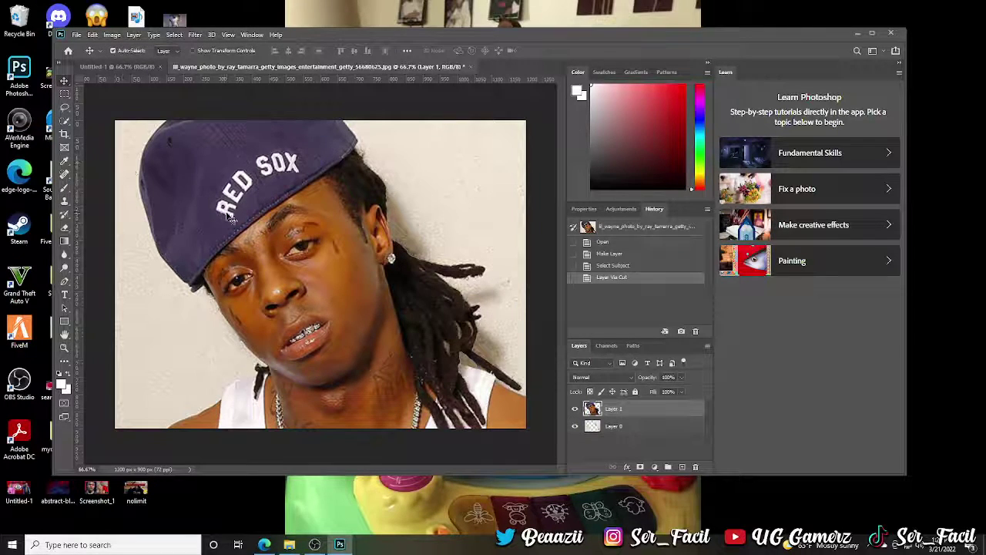
{"action": "left_click_drag", "start_coordinate": [229, 216], "coordinate": [94, 23]}
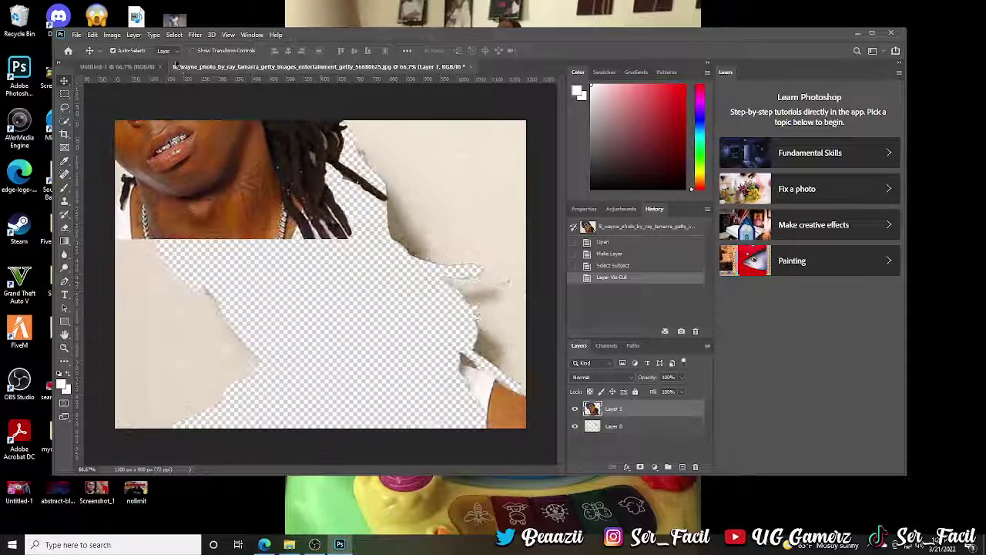
{"action": "left_click", "coordinate": [133, 67]}
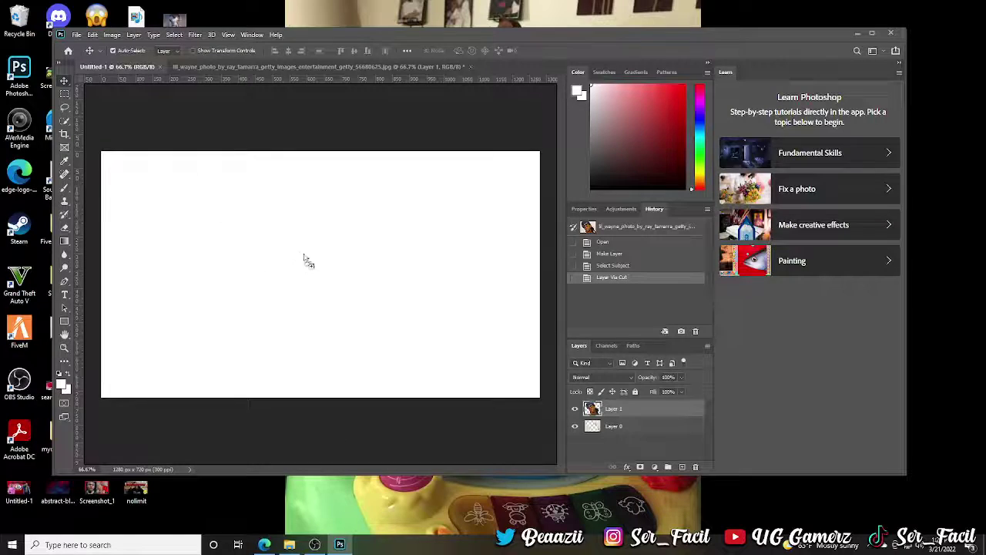
{"action": "left_click_drag", "start_coordinate": [305, 257], "coordinate": [358, 311]}
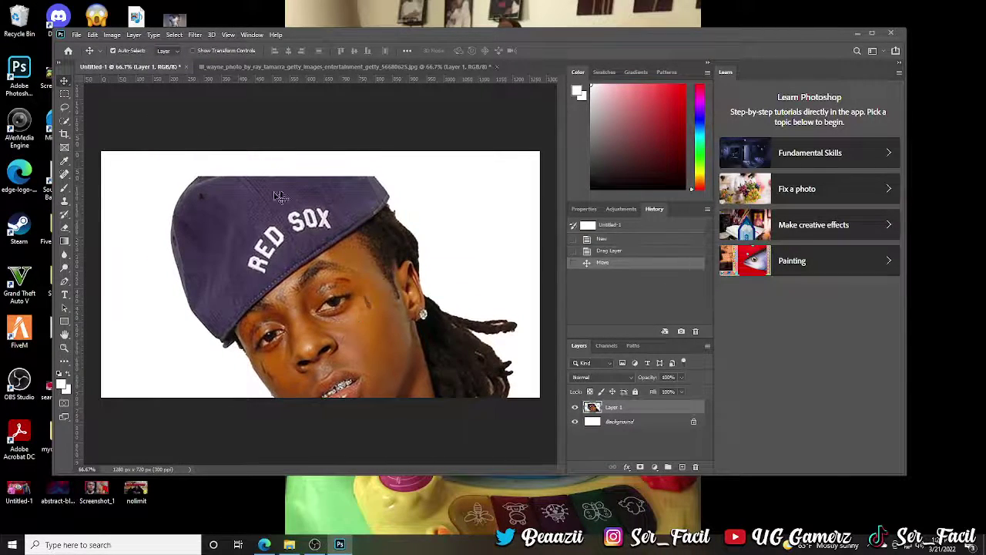
{"action": "left_click_drag", "start_coordinate": [321, 244], "coordinate": [311, 223]}
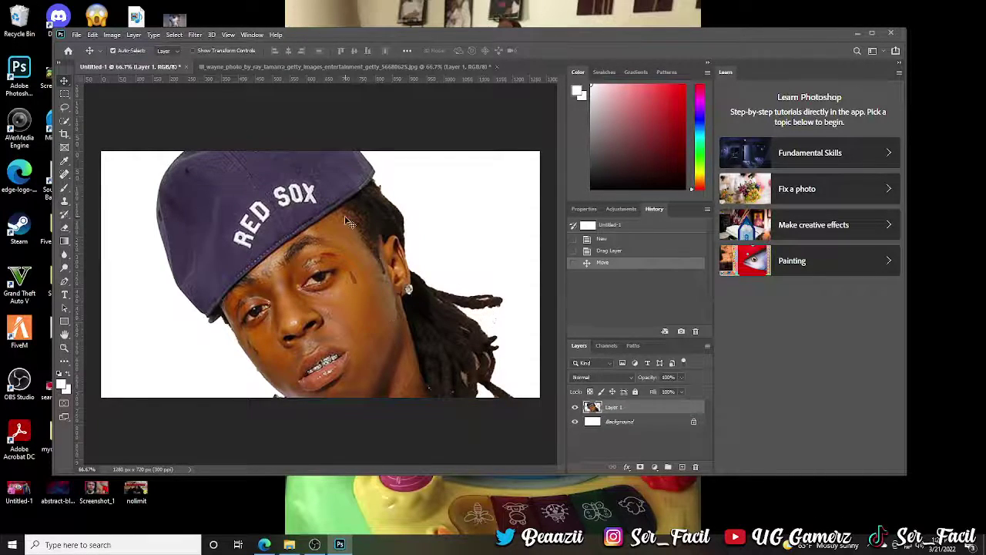
Step: Delete the cut-out layer from Untitled-1 and close the photo document without saving
{"action": "right_click", "coordinate": [339, 274]}
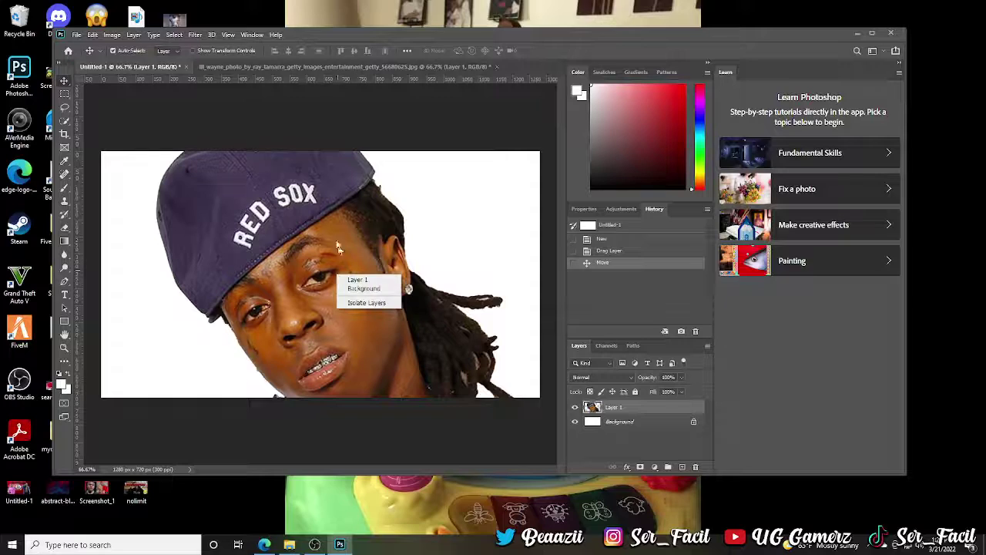
{"action": "left_click", "coordinate": [302, 295]}
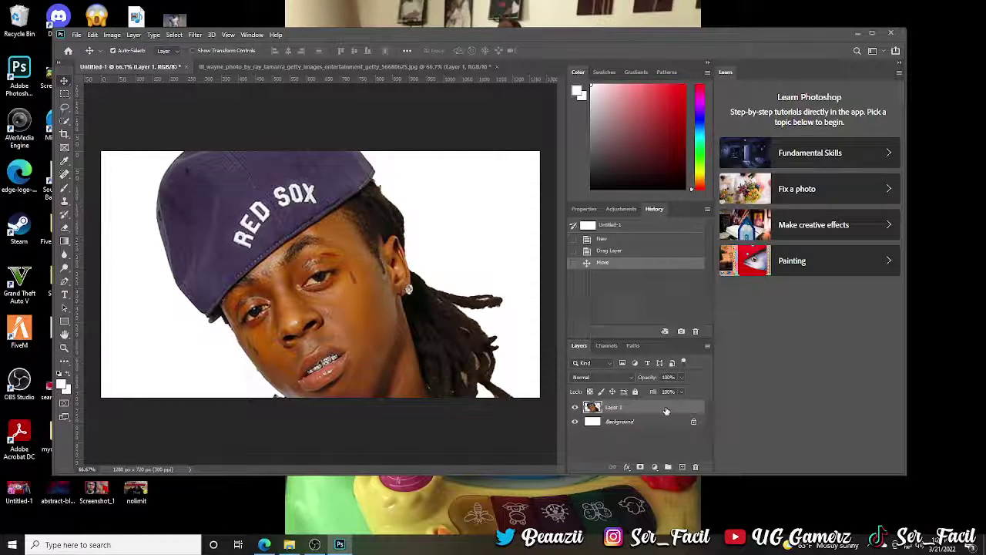
{"action": "left_click_drag", "start_coordinate": [671, 415], "coordinate": [695, 467]}
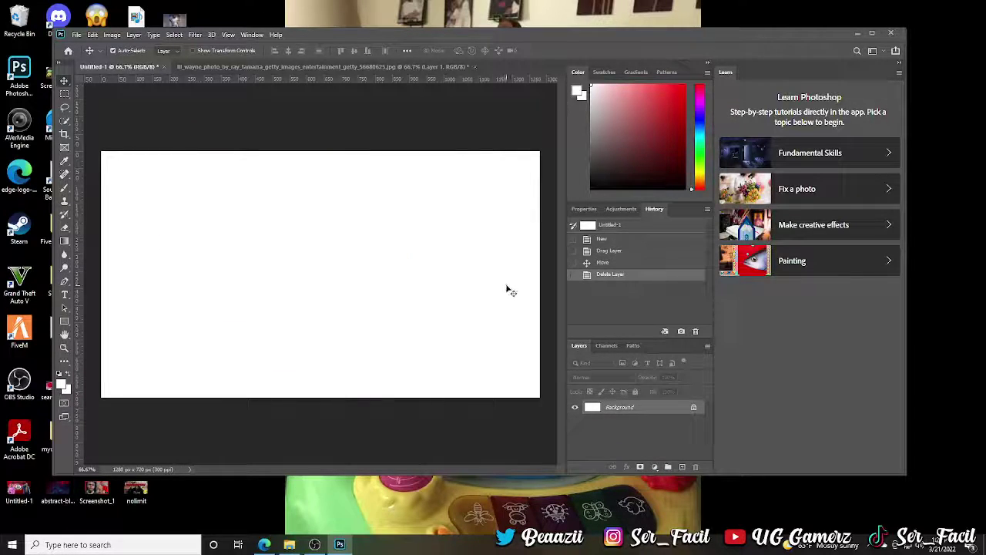
{"action": "left_click", "coordinate": [192, 68]}
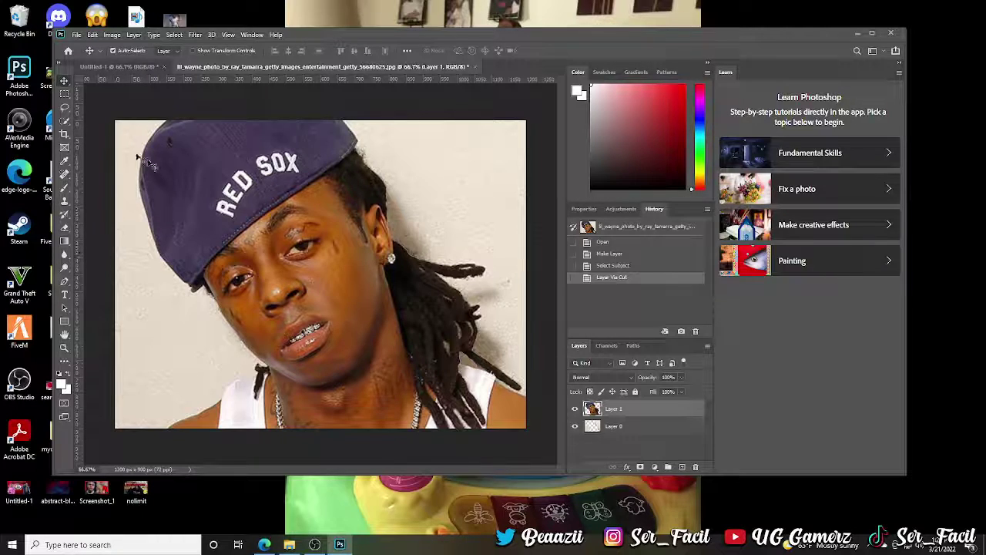
{"action": "left_click", "coordinate": [475, 67]}
{"action": "left_click", "coordinate": [475, 262]}
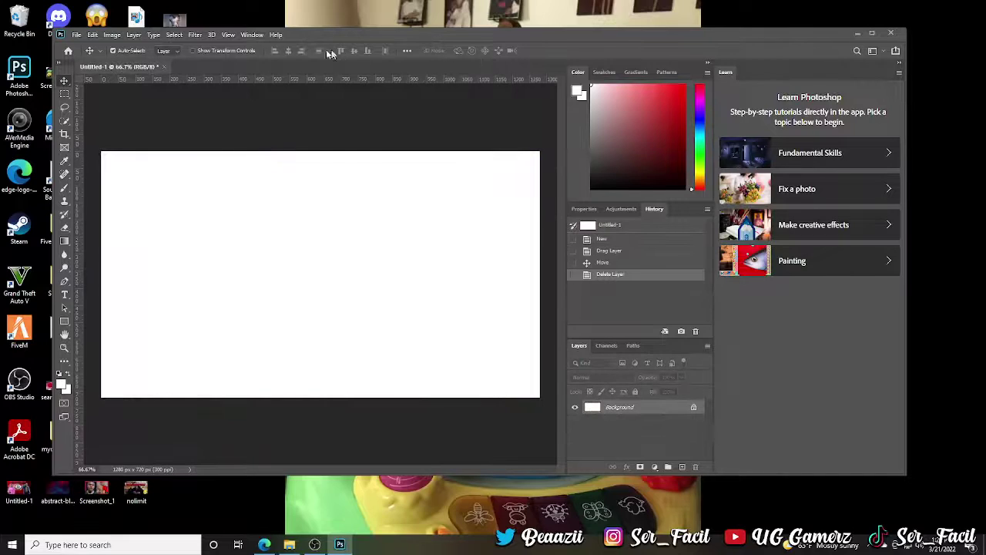
Step: Reopen the Red Sox cap photo from the desktop as a separate document and unlock its background layer
{"action": "left_click_drag", "start_coordinate": [502, 40], "coordinate": [640, 43]}
{"action": "left_click_drag", "start_coordinate": [378, 107], "coordinate": [354, 69]}
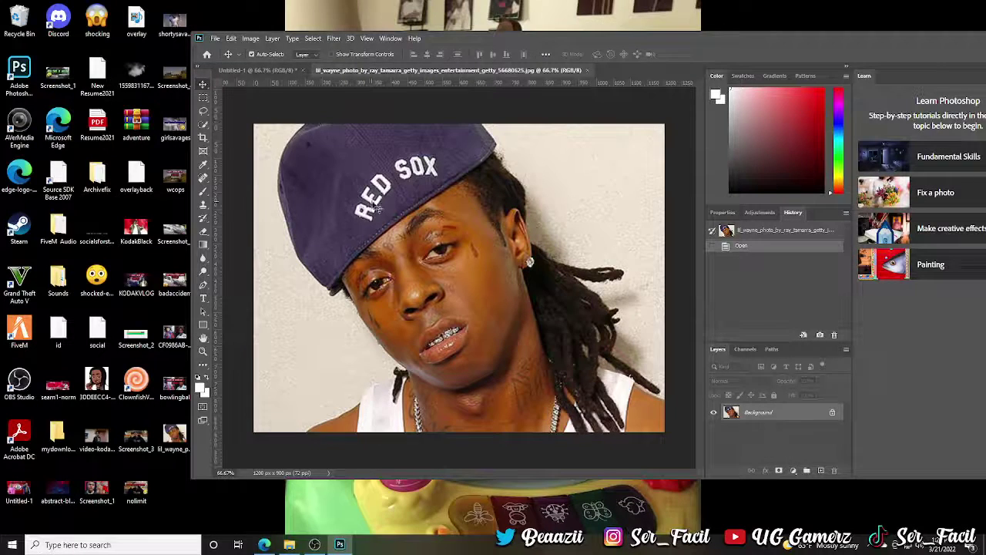
{"action": "left_click", "coordinate": [832, 412]}
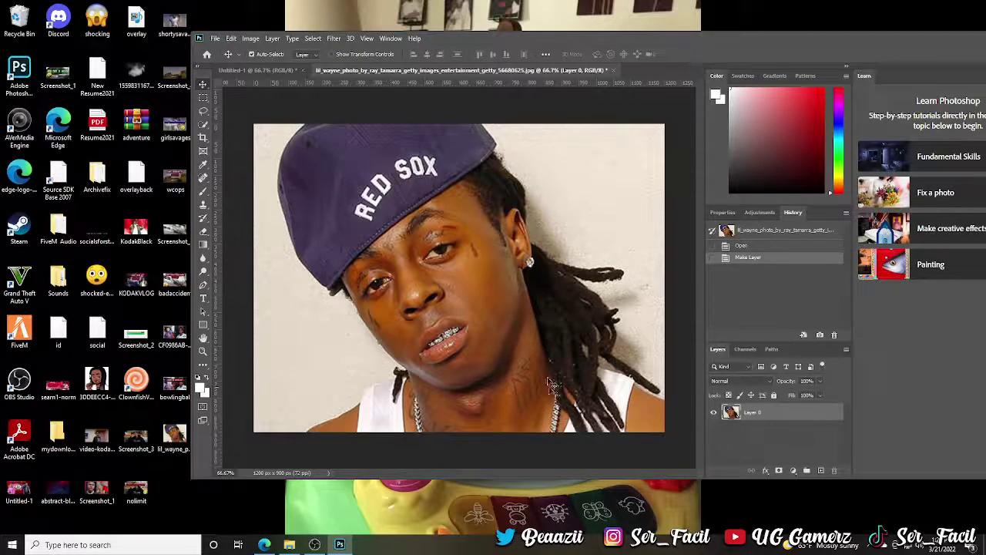
{"action": "mouse_move", "coordinate": [603, 177]}
{"action": "left_mouse_down"}
{"action": "mouse_move", "coordinate": [573, 175]}
{"action": "mouse_move", "coordinate": [608, 178]}
{"action": "mouse_move", "coordinate": [624, 166]}
{"action": "mouse_move", "coordinate": [597, 175]}
{"action": "left_mouse_up"}
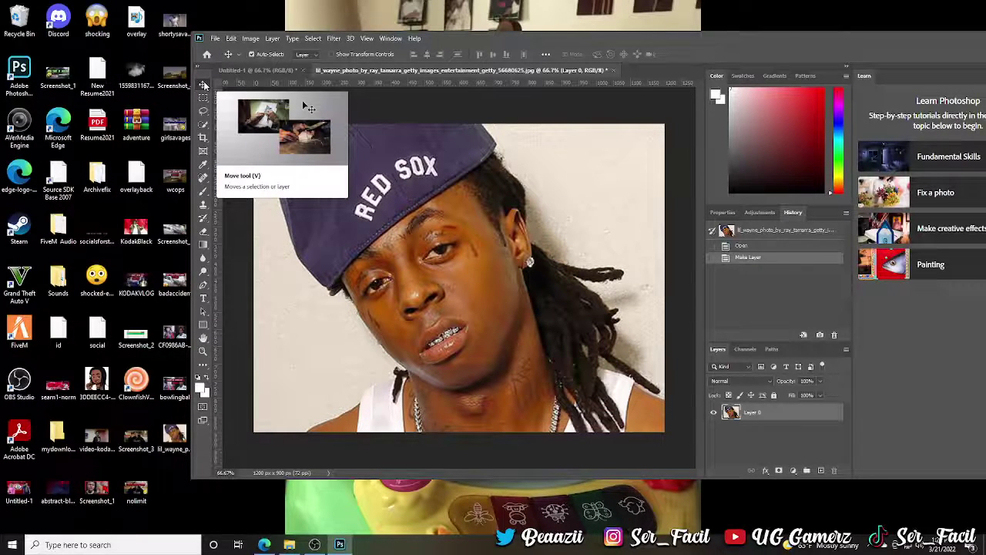
Step: Move the cap photo into Untitled-1 and transform it to about 107% width and 92% height, spanning the canvas's full width
{"action": "left_click_drag", "start_coordinate": [651, 224], "coordinate": [471, 267]}
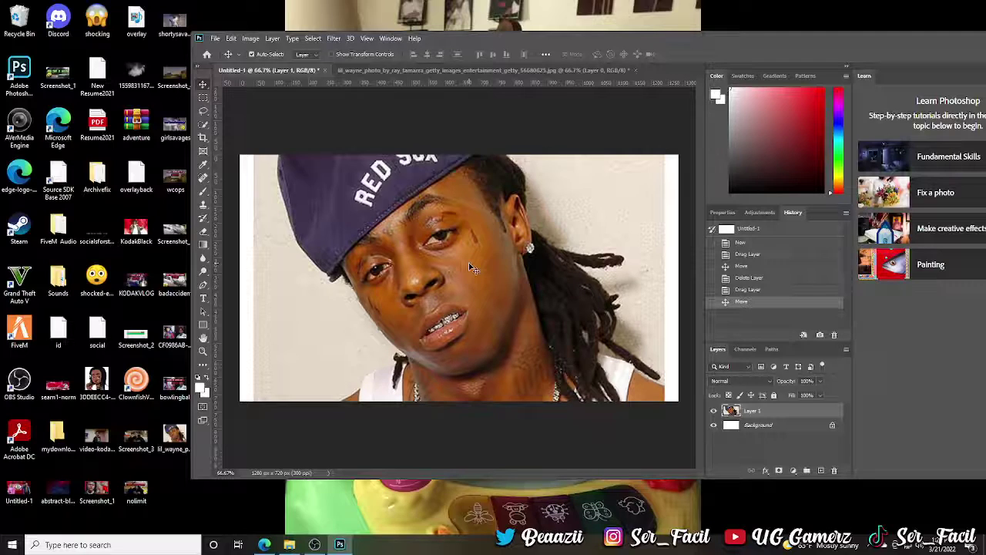
{"action": "key", "text": "ctrl+t"}
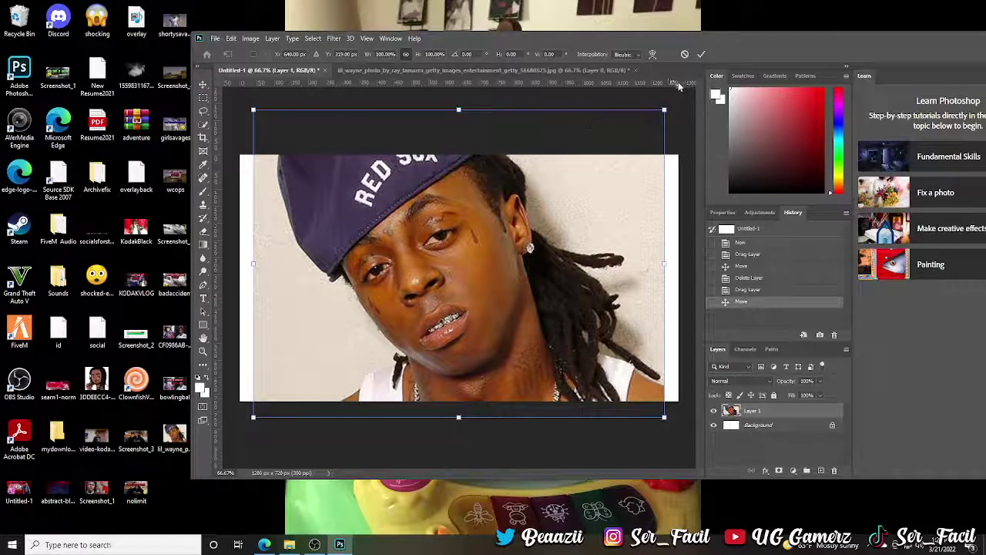
{"action": "left_click_drag", "start_coordinate": [664, 110], "coordinate": [607, 172]}
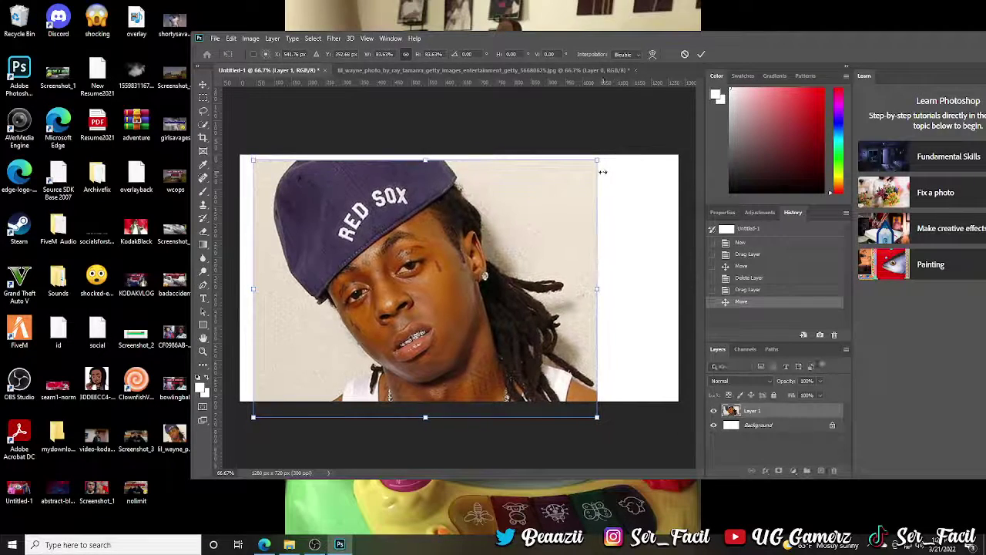
{"action": "left_click_drag", "start_coordinate": [434, 286], "coordinate": [453, 279]}
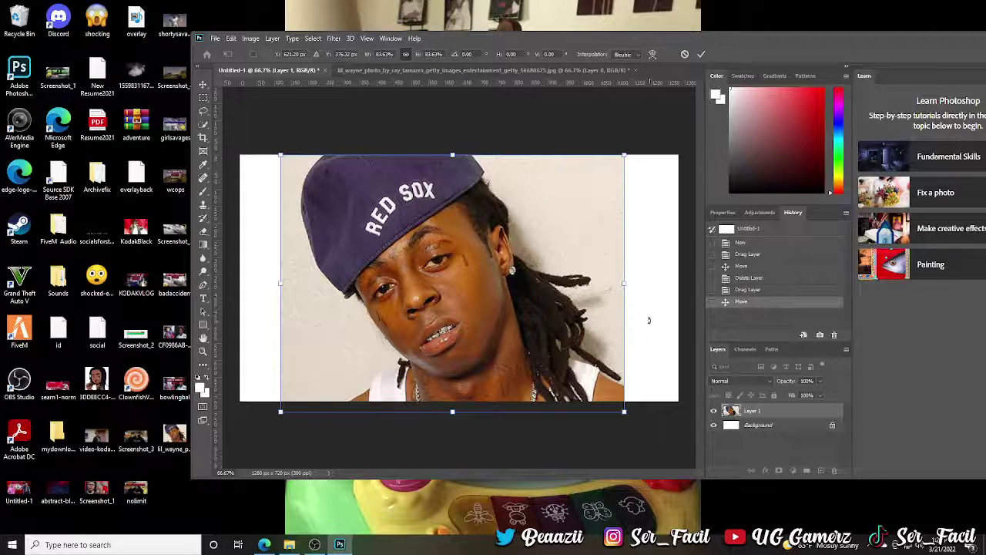
{"action": "left_click_drag", "start_coordinate": [625, 284], "coordinate": [678, 280]}
{"action": "left_click_drag", "start_coordinate": [281, 287], "coordinate": [241, 282]}
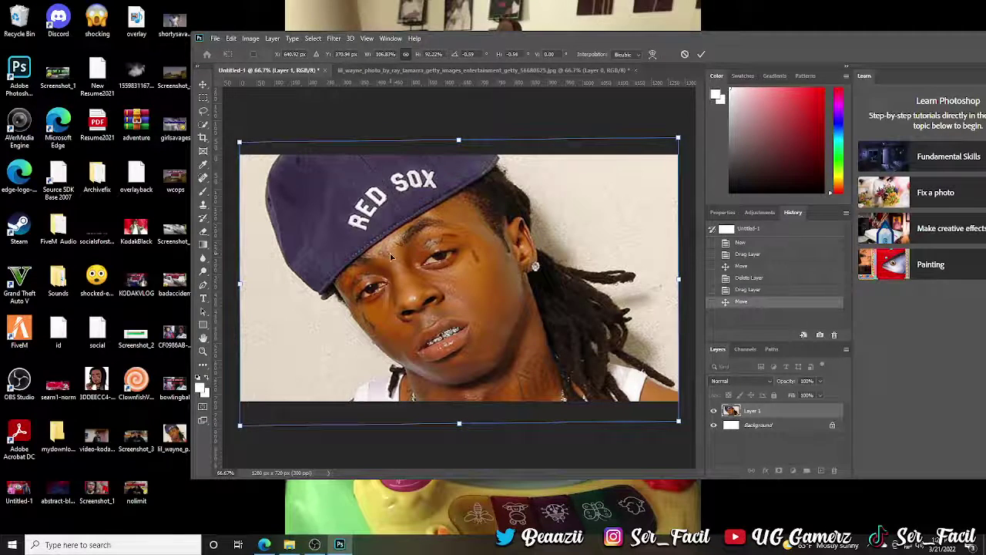
{"action": "key", "text": "Return"}
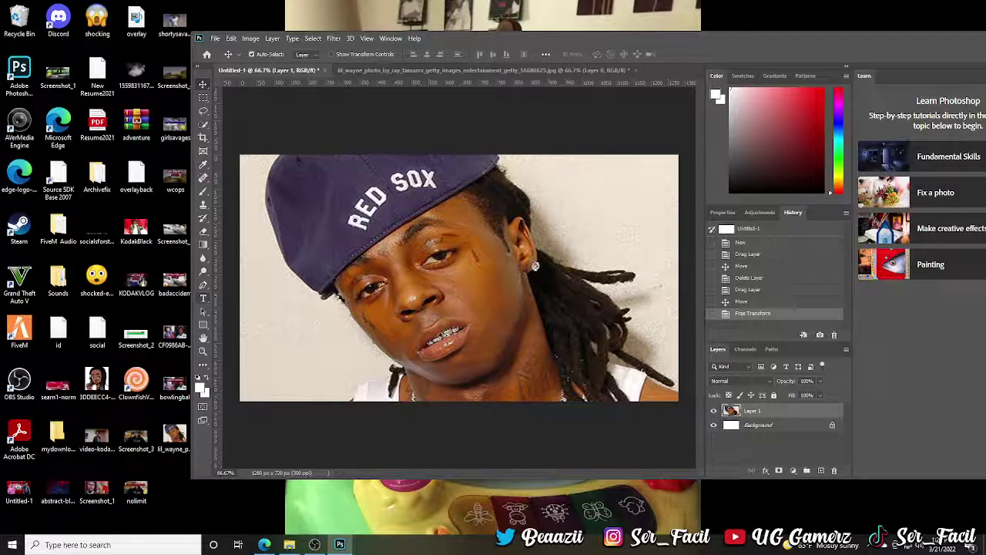
Step: Add a white text box across the cap and forehead reading "THUBNAIL TEST"
{"action": "left_click", "coordinate": [203, 298]}
{"action": "left_click_drag", "start_coordinate": [275, 193], "coordinate": [650, 269]}
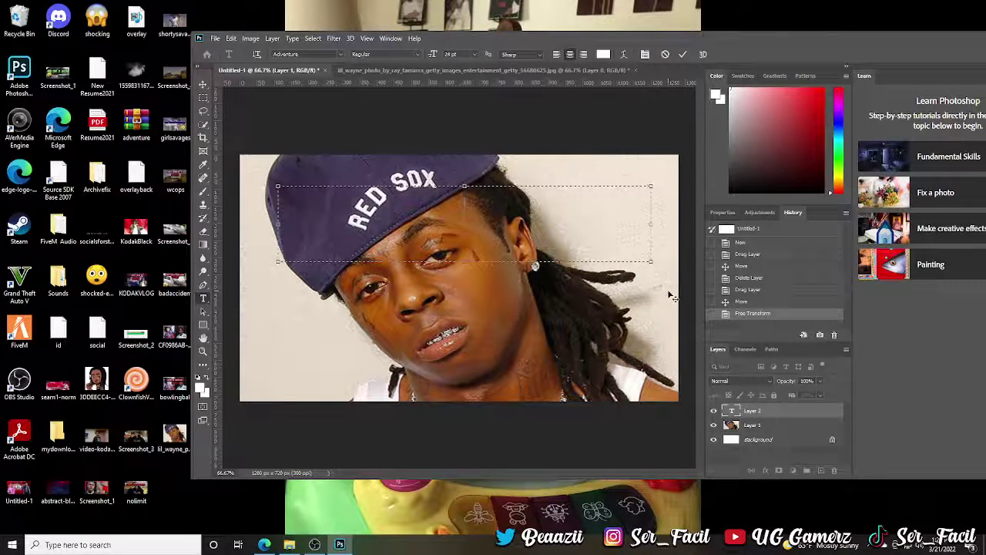
{"action": "type", "text": "GGG"}
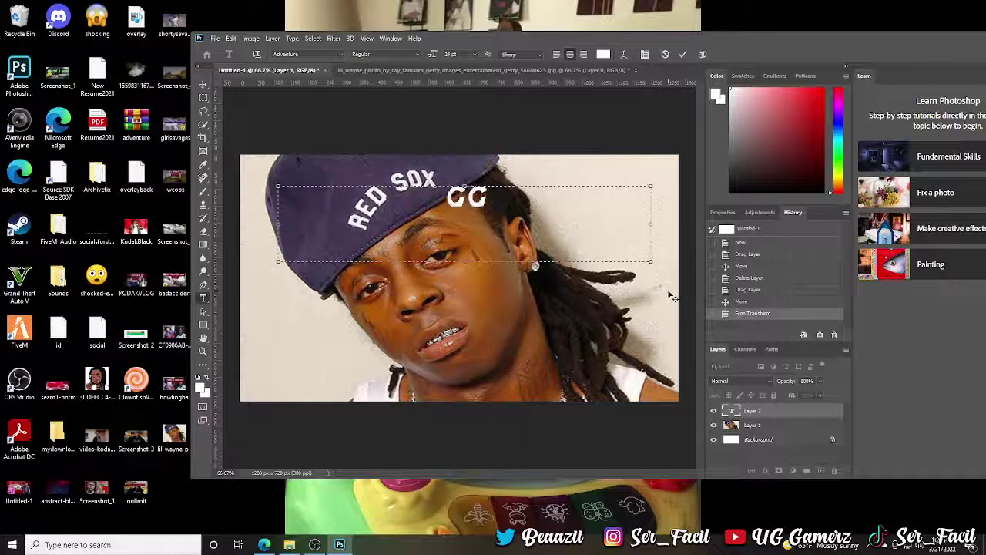
{"action": "key", "text": "BackSpace"}
{"action": "key", "text": "BackSpace"}
{"action": "key", "text": "BackSpace"}
{"action": "type", "text": "G"}
{"action": "key", "text": "BackSpace"}
{"action": "type", "text": "THU"}
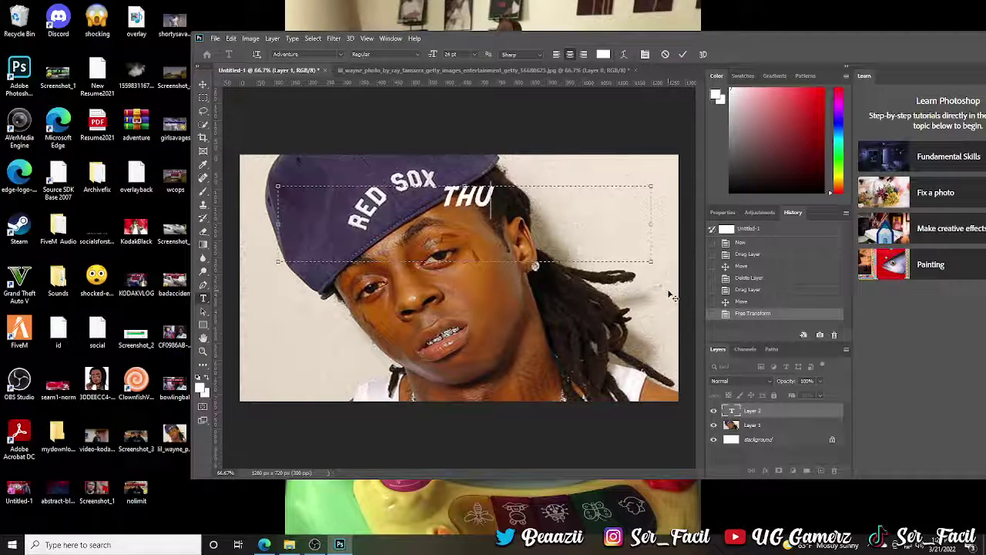
{"action": "type", "text": "BNAIL"}
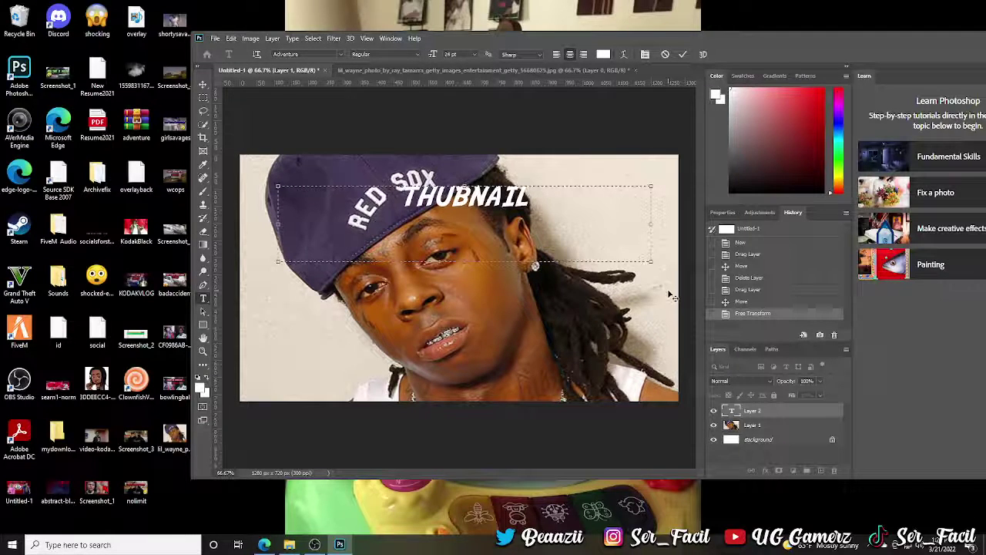
{"action": "type", "text": " TEST"}
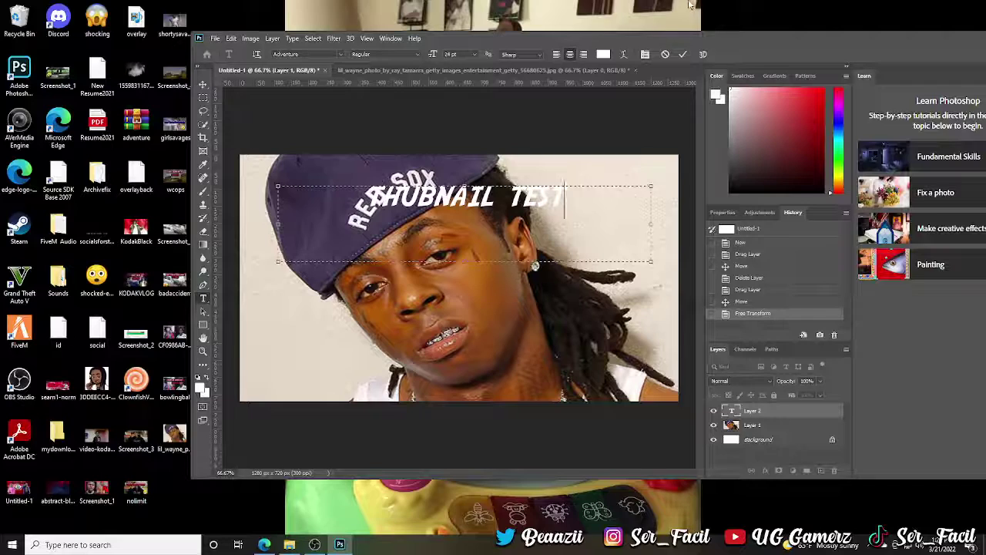
{"action": "left_click_drag", "start_coordinate": [550, 39], "coordinate": [467, 38]}
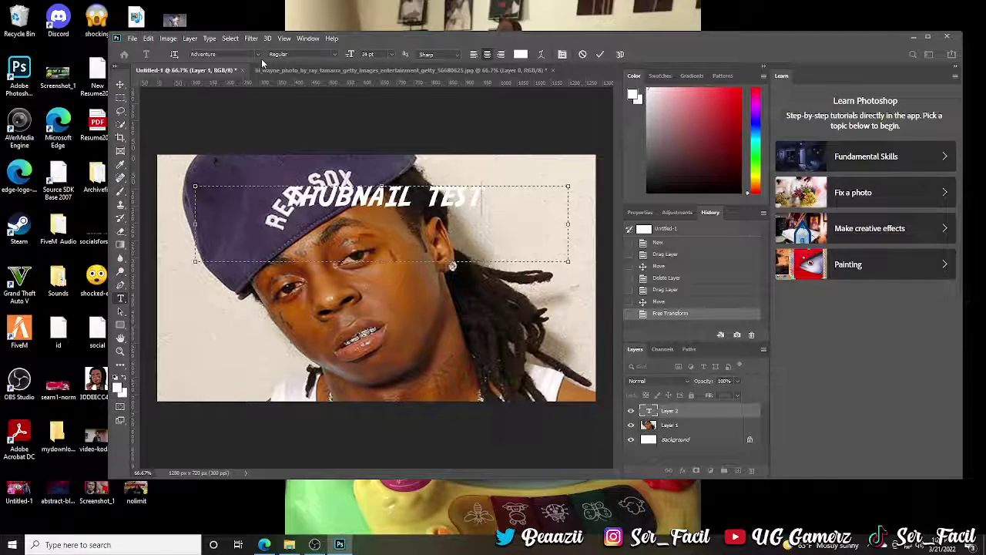
{"action": "left_click", "coordinate": [120, 84]}
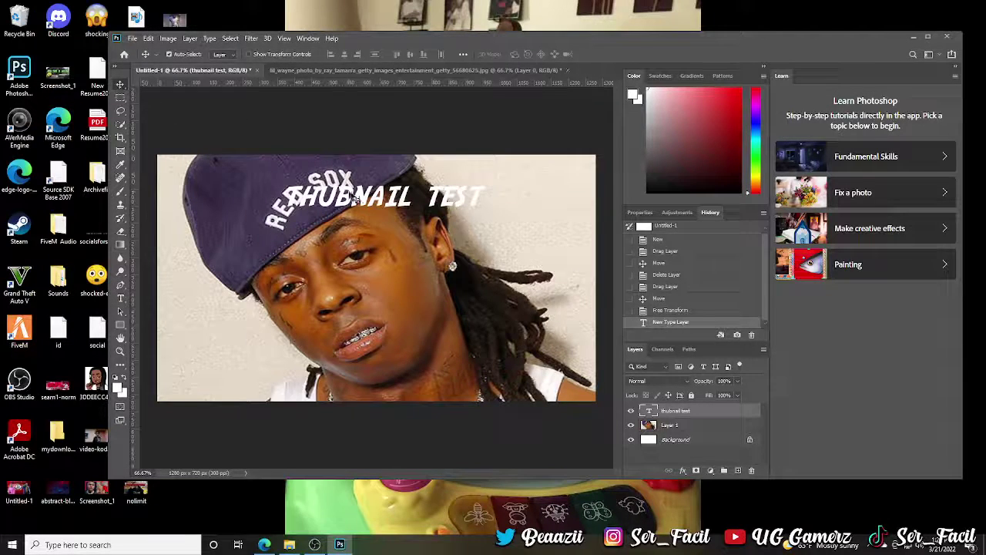
Step: Enlarge the title text to about 130% width and 172% height and position it across the cap's brim and forehead
{"action": "left_click_drag", "start_coordinate": [450, 201], "coordinate": [448, 213]}
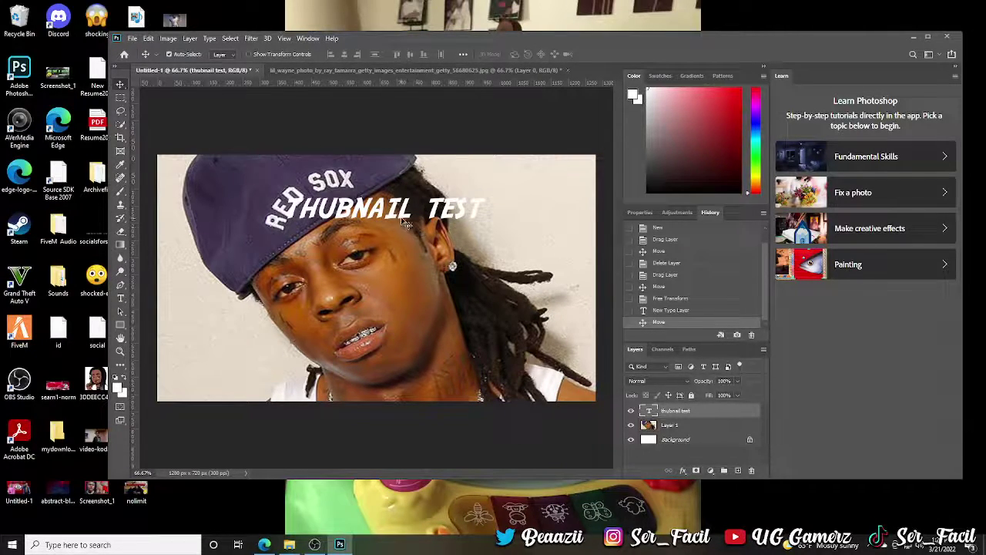
{"action": "double_click", "coordinate": [436, 221]}
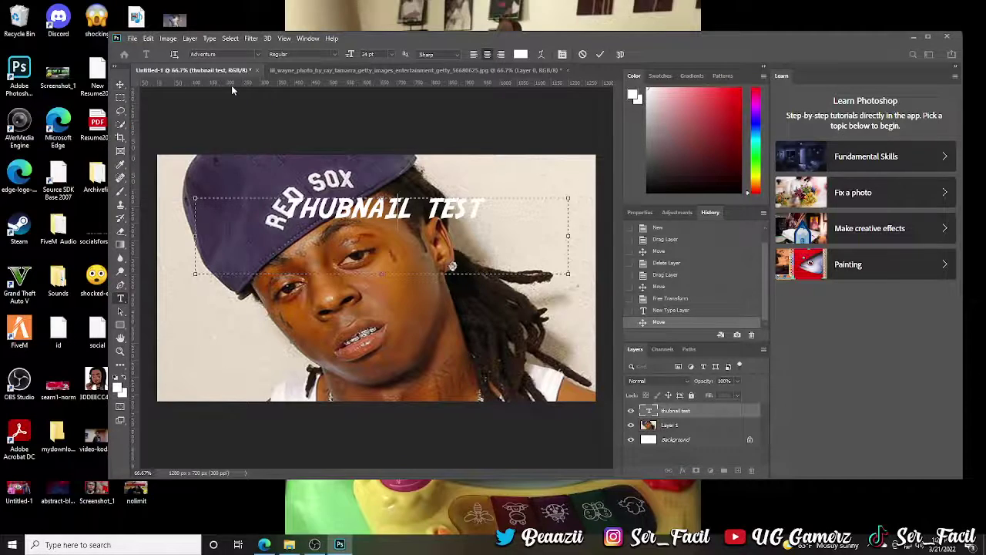
{"action": "left_click", "coordinate": [120, 85]}
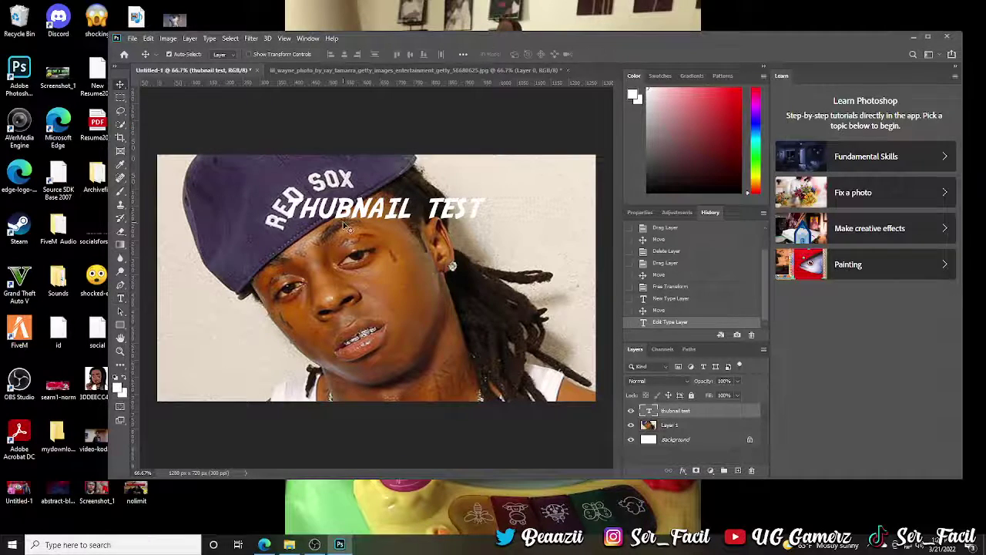
{"action": "key", "text": "ctrl+t"}
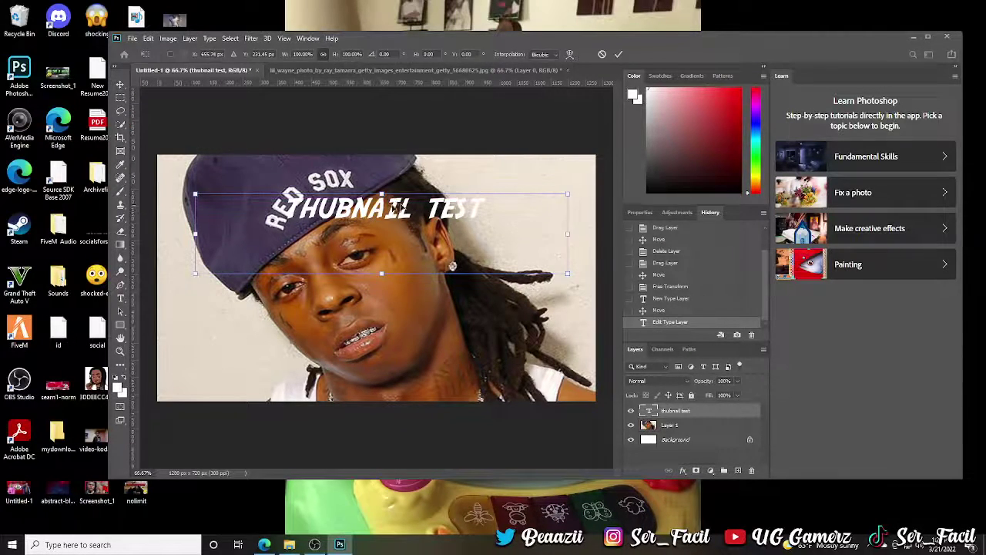
{"action": "left_click_drag", "start_coordinate": [567, 194], "coordinate": [605, 162]}
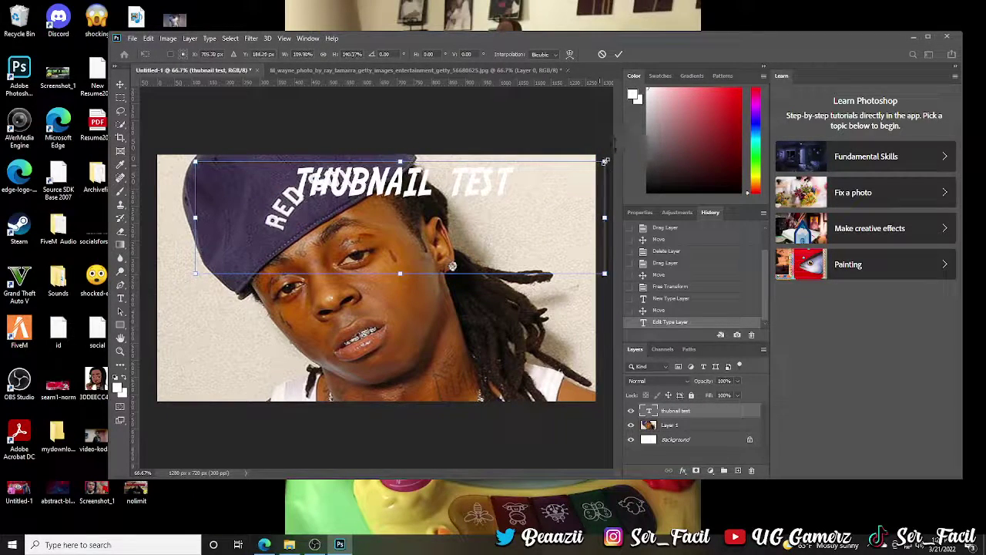
{"action": "left_click_drag", "start_coordinate": [195, 273], "coordinate": [140, 299]}
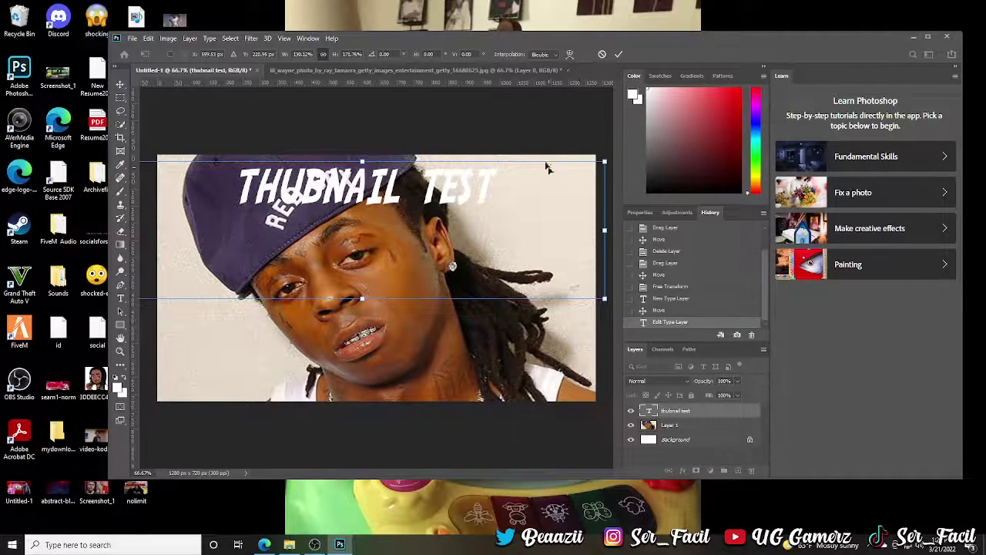
{"action": "left_click_drag", "start_coordinate": [392, 194], "coordinate": [396, 222]}
{"action": "key", "text": "Return"}
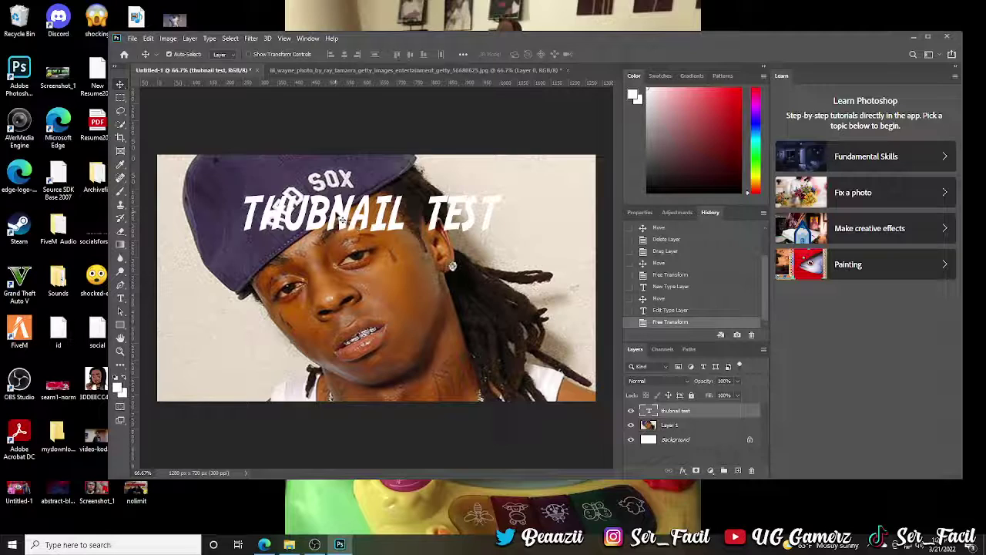
{"action": "left_click_drag", "start_coordinate": [351, 221], "coordinate": [351, 227]}
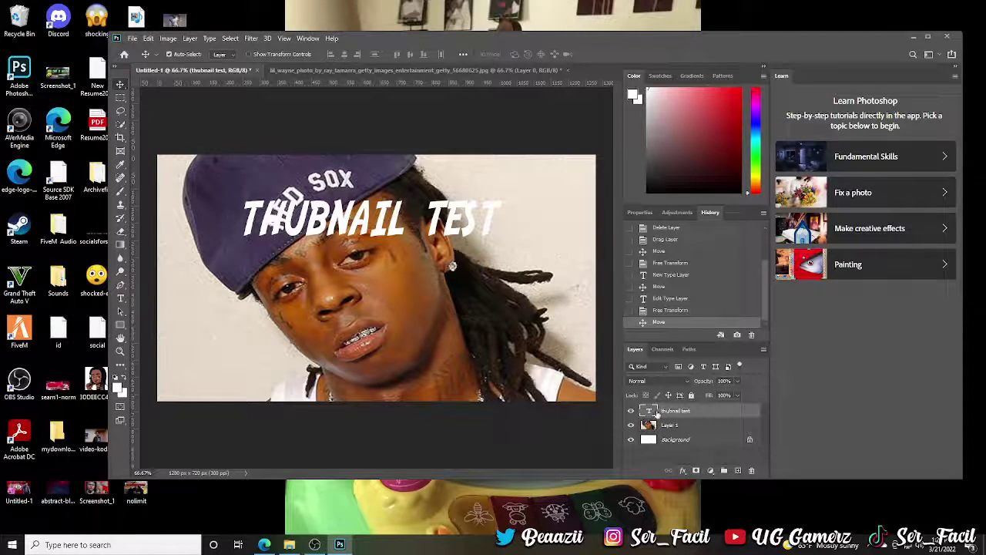
{"action": "left_click", "coordinate": [682, 472]}
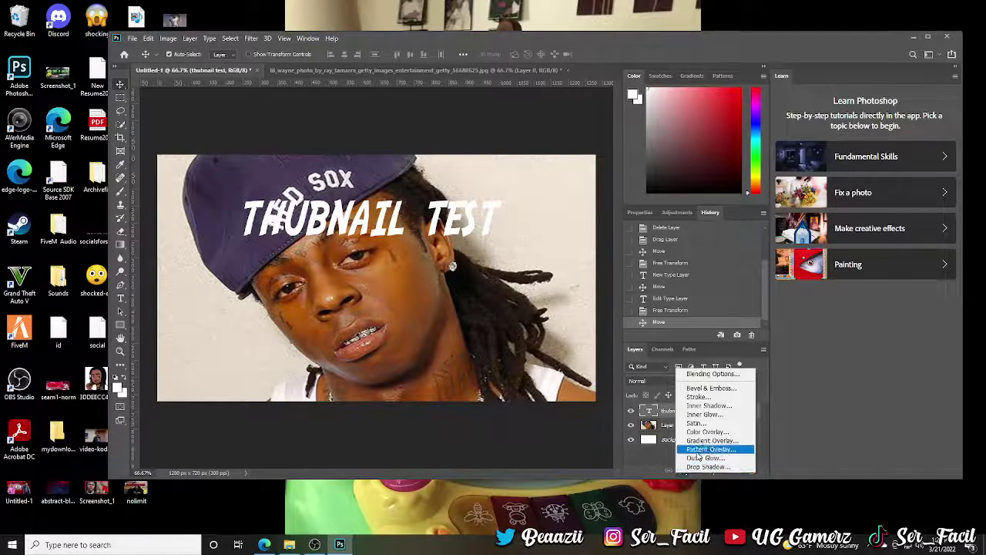
{"action": "left_click", "coordinate": [695, 468]}
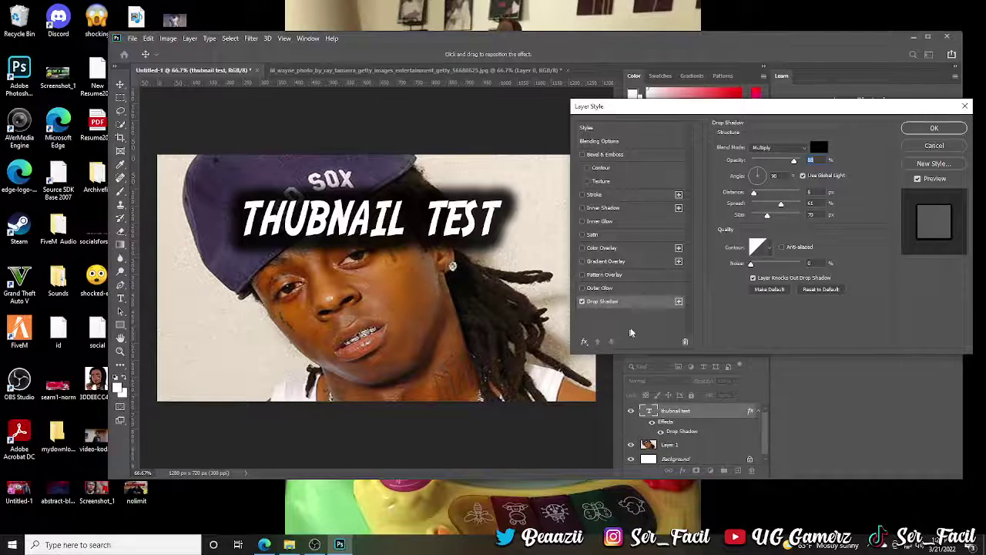
{"action": "left_click", "coordinate": [605, 289]}
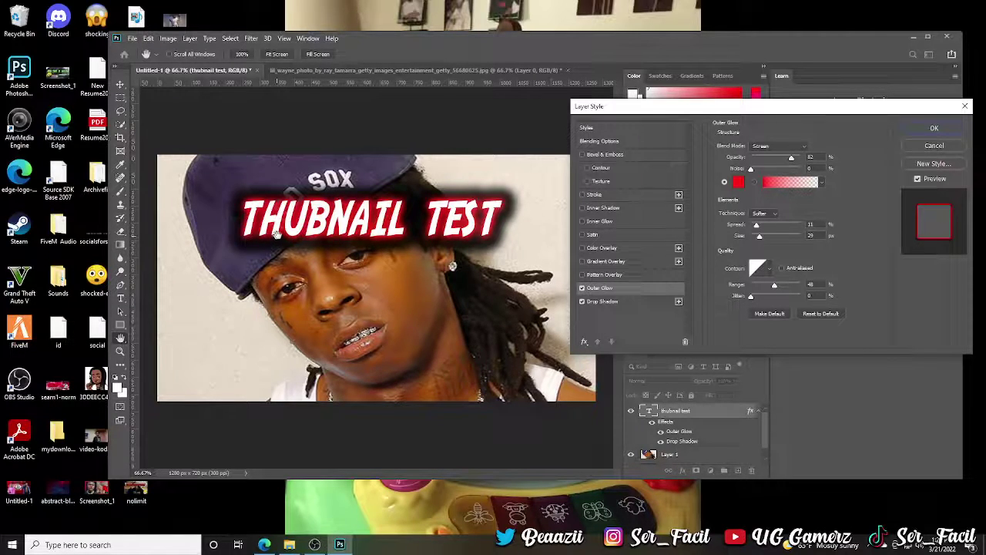
{"action": "left_click", "coordinate": [738, 183]}
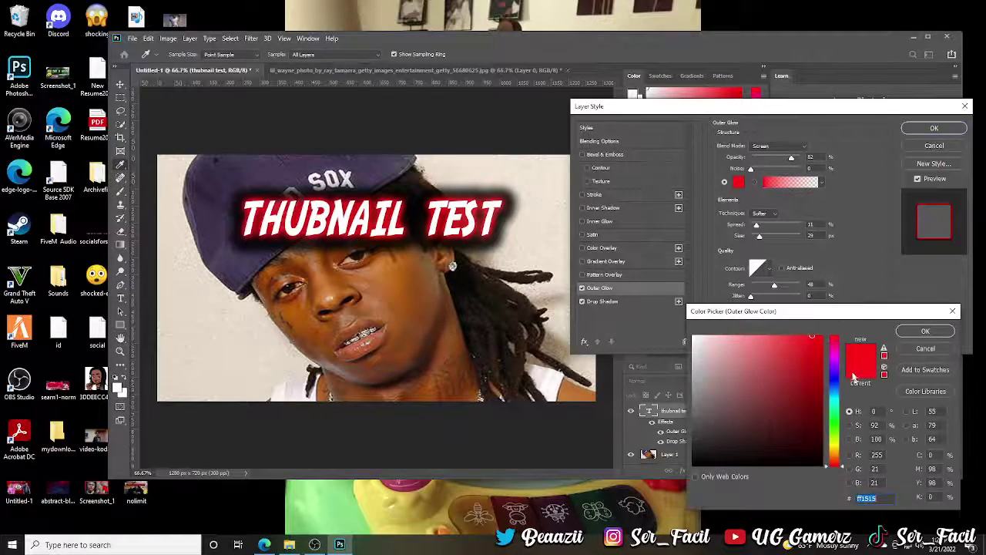
{"action": "left_click", "coordinate": [925, 348]}
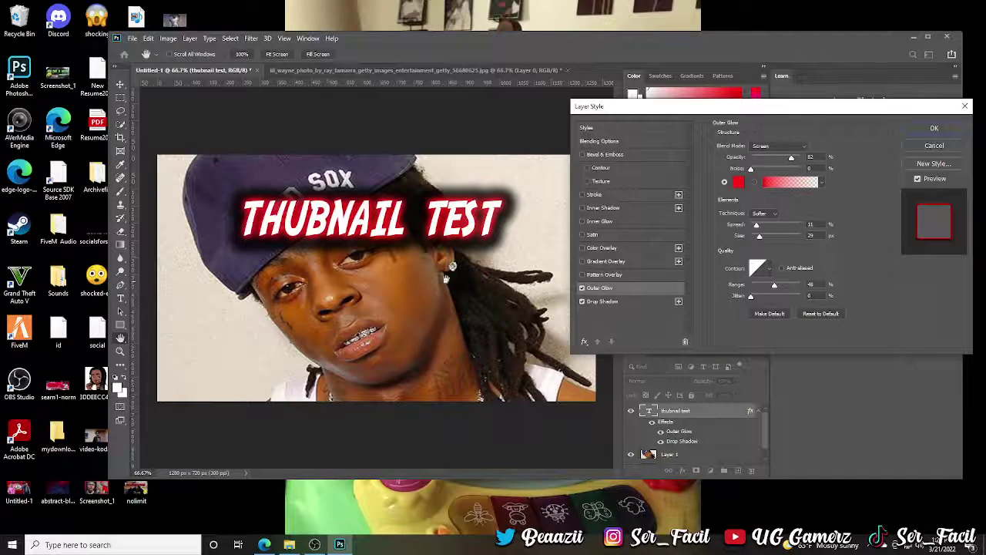
{"action": "left_click", "coordinate": [582, 262]}
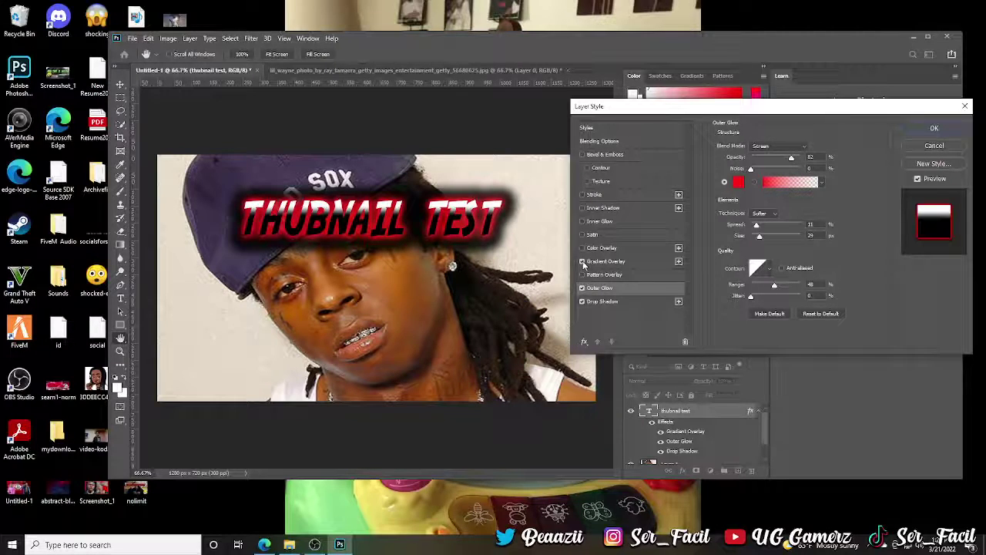
{"action": "left_click", "coordinate": [582, 262]}
{"action": "left_click", "coordinate": [582, 287]}
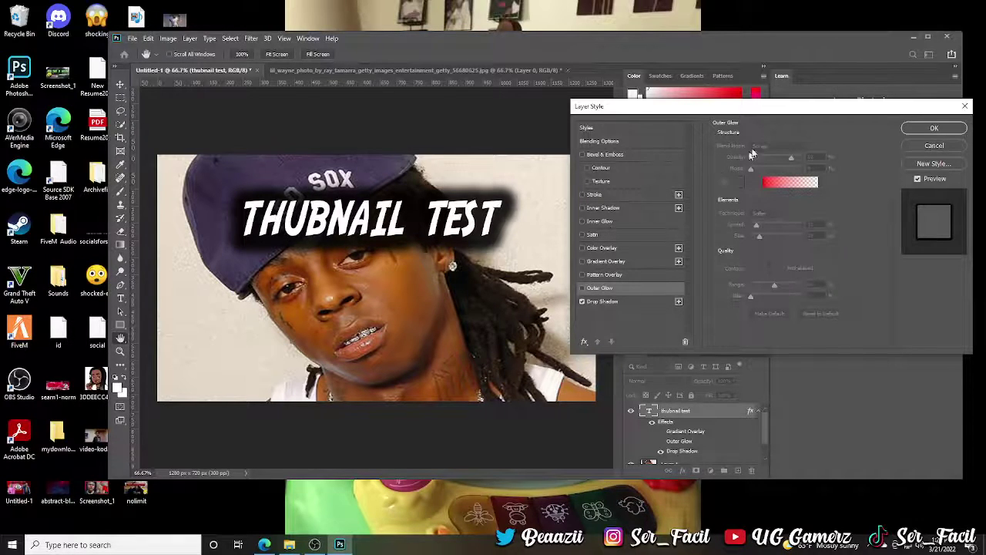
{"action": "left_click_drag", "start_coordinate": [783, 115], "coordinate": [689, 112]}
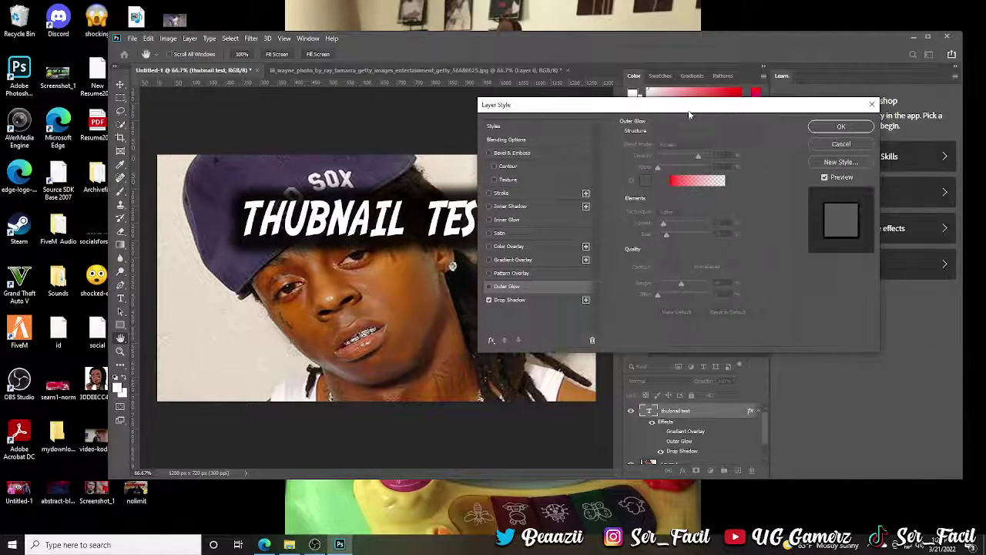
{"action": "left_click", "coordinate": [841, 145]}
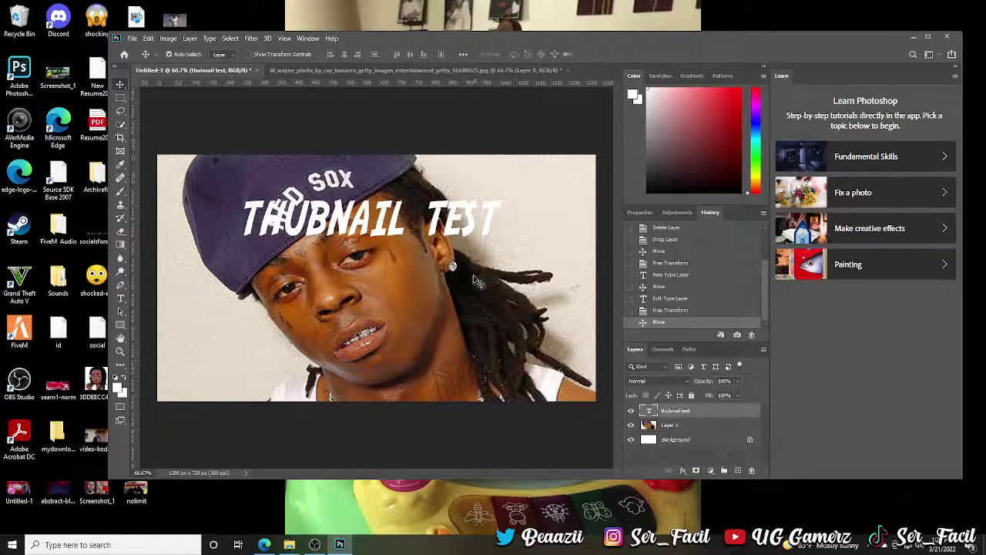
Step: Apply a red Outer Glow and a black Drop Shadow to the title text layer
{"action": "left_click", "coordinate": [683, 470]}
{"action": "left_click", "coordinate": [703, 457]}
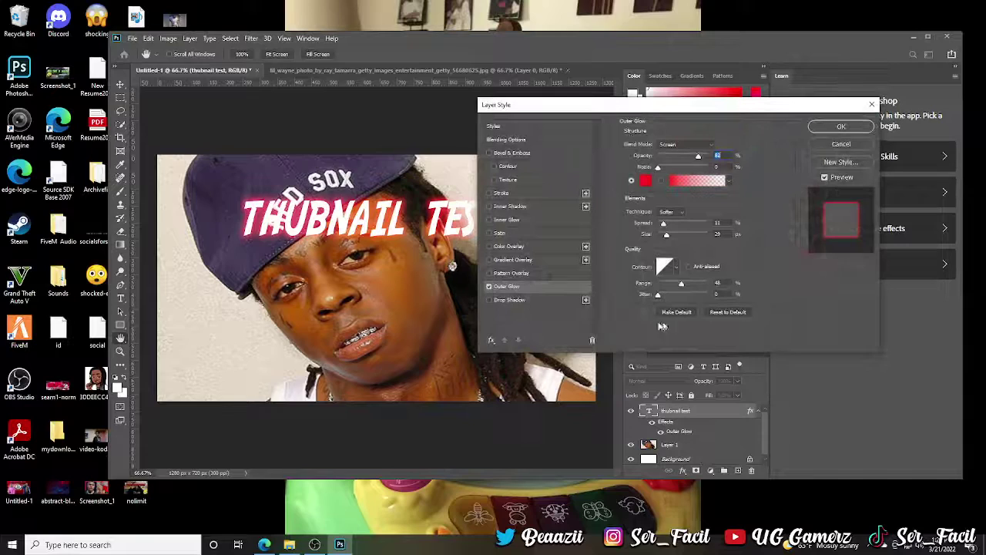
{"action": "left_click", "coordinate": [508, 300]}
{"action": "left_click", "coordinate": [840, 126]}
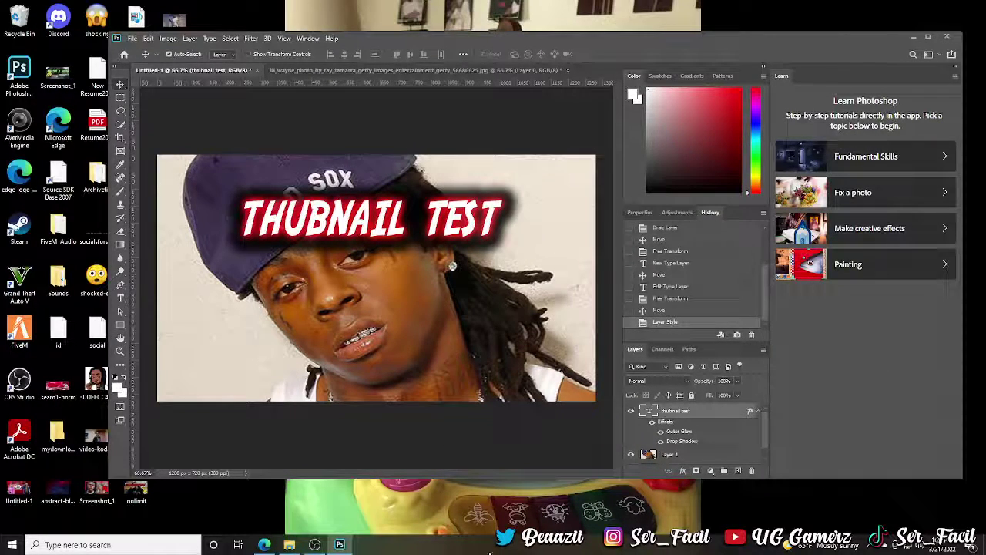
Step: Move the styled title up so it covers the lettering on the cap
{"action": "left_click_drag", "start_coordinate": [470, 231], "coordinate": [463, 205]}
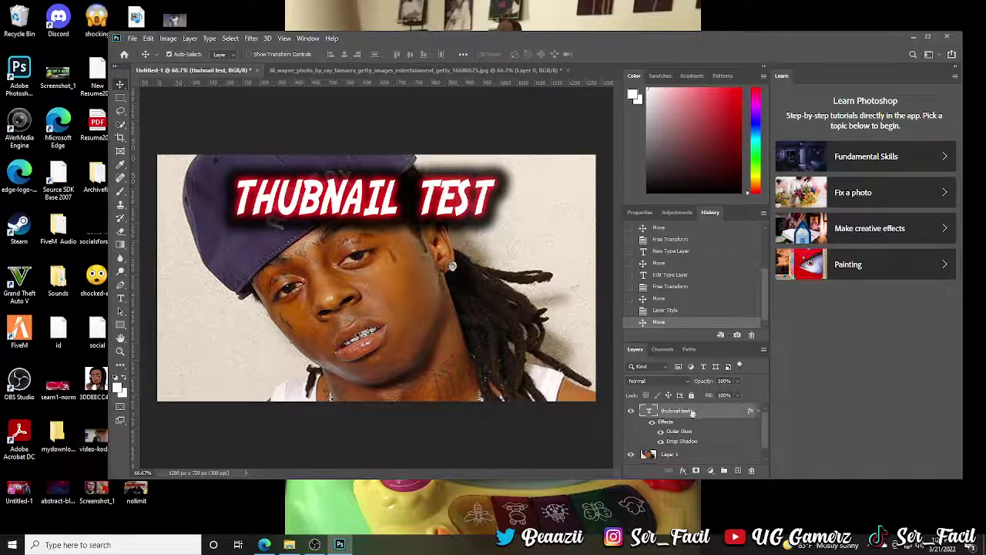
{"action": "left_click", "coordinate": [682, 470]}
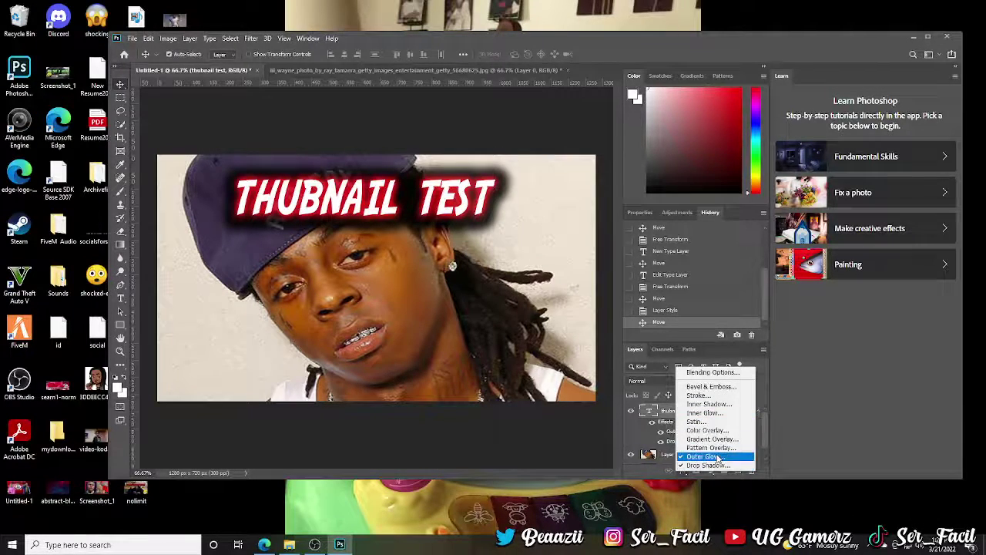
{"action": "left_click", "coordinate": [549, 462]}
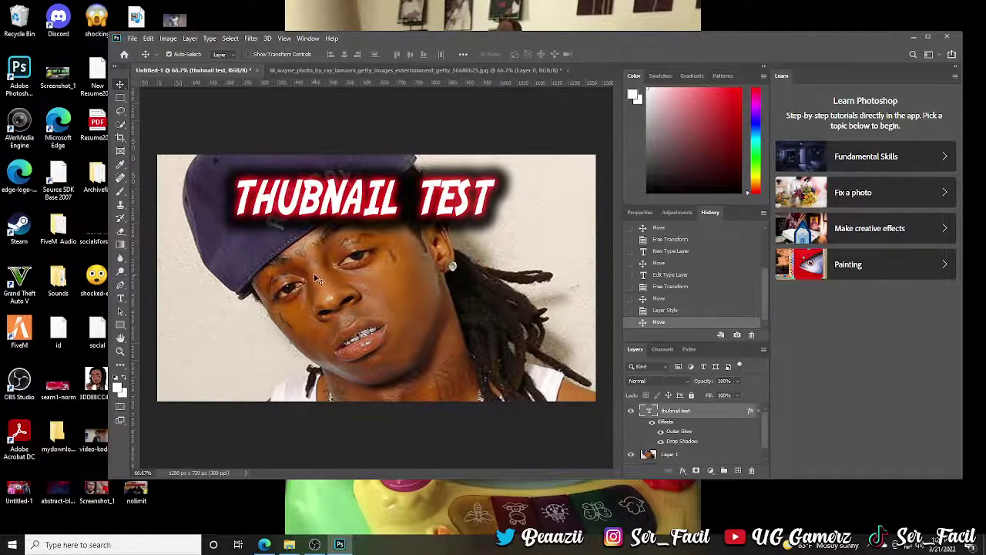
Step: Switch to the Edge browser and replace the Google Images search with "emojis png"
{"action": "mouse_move", "coordinate": [567, 34]}
{"action": "left_mouse_down"}
{"action": "mouse_move", "coordinate": [565, 19]}
{"action": "mouse_move", "coordinate": [546, 36]}
{"action": "mouse_move", "coordinate": [572, 30]}
{"action": "left_mouse_up"}
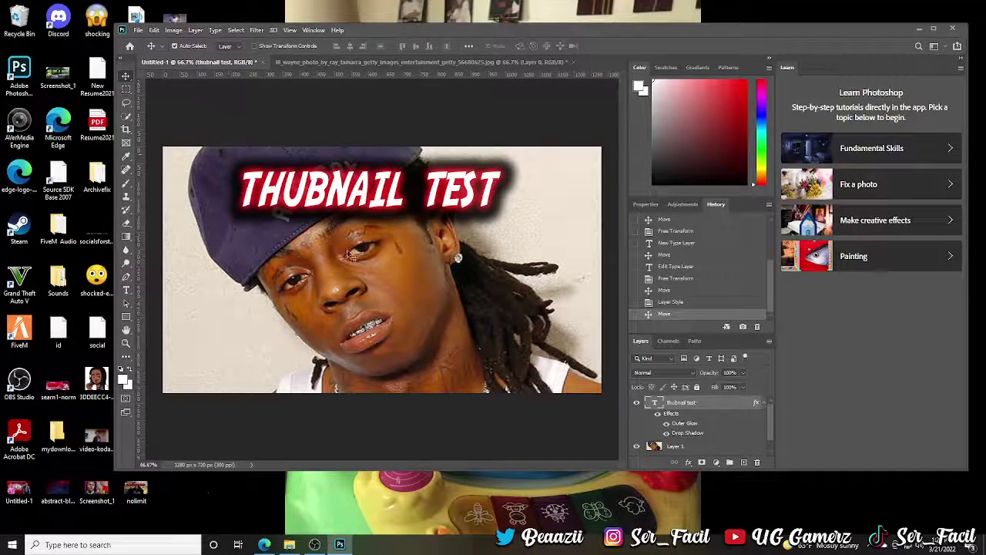
{"action": "left_click", "coordinate": [264, 543]}
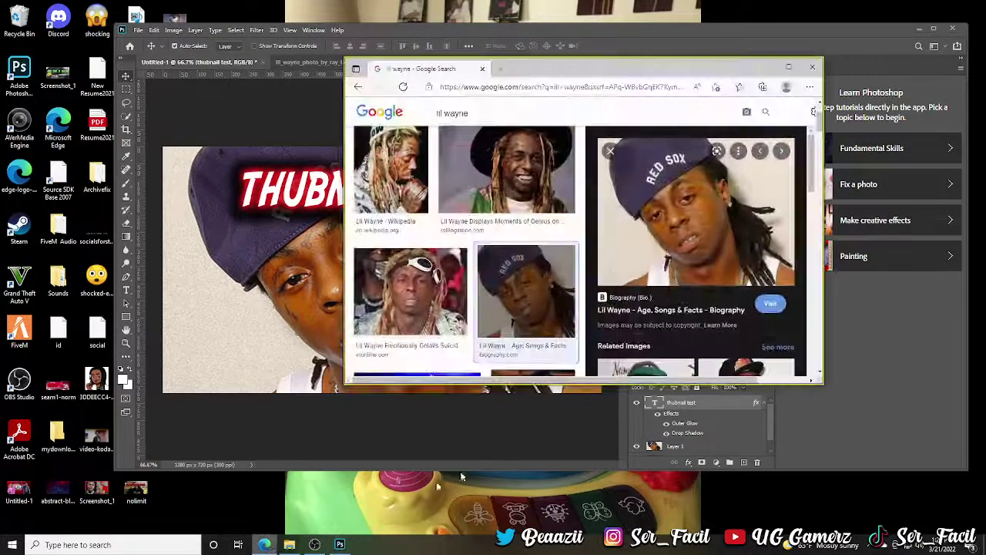
{"action": "left_click_drag", "start_coordinate": [553, 110], "coordinate": [292, 108]}
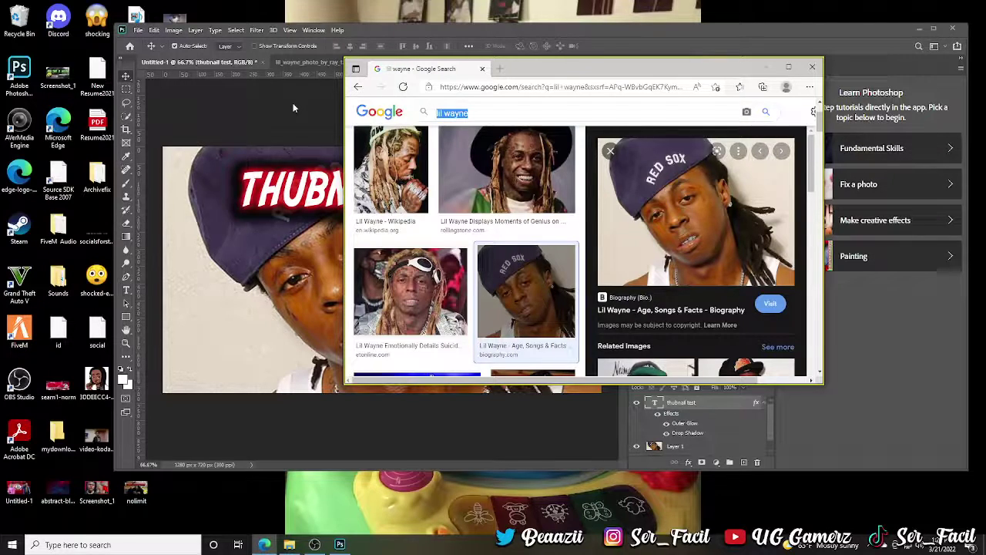
{"action": "key", "text": "BackSpace"}
{"action": "type", "text": "em"}
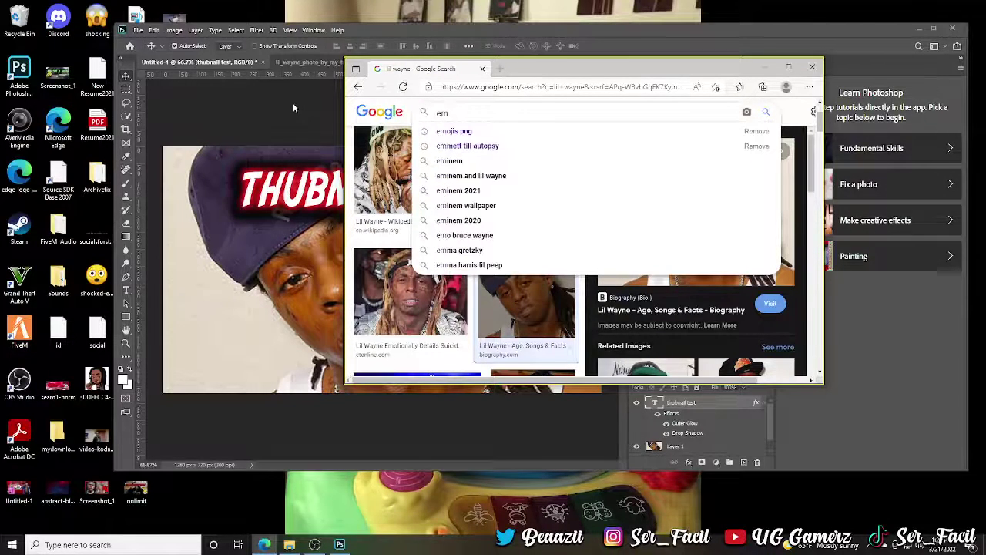
{"action": "left_click", "coordinate": [554, 131]}
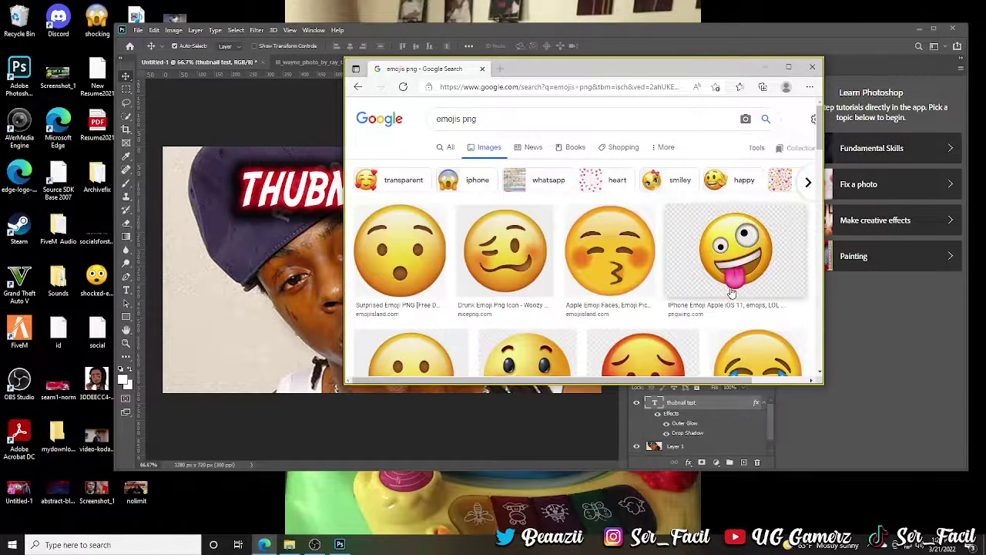
Step: Browse the emoji image results, preview the Scared Emoji image with its image options, and return to Photoshop
{"action": "scroll", "coordinate": [628, 243], "scroll_direction": "down", "scroll_amount": 3}
{"action": "scroll", "coordinate": [539, 262], "scroll_direction": "down", "scroll_amount": 5}
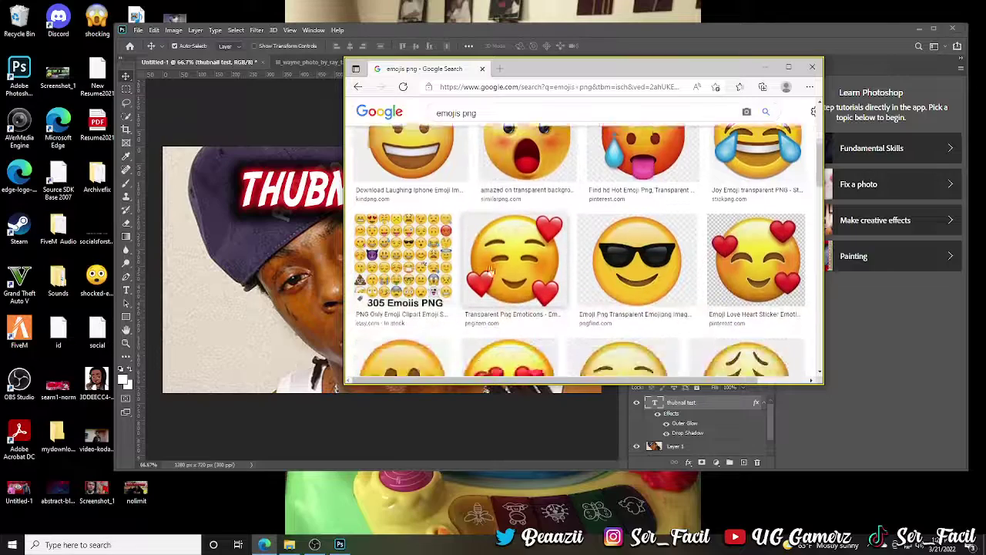
{"action": "scroll", "coordinate": [540, 262], "scroll_direction": "down", "scroll_amount": 8}
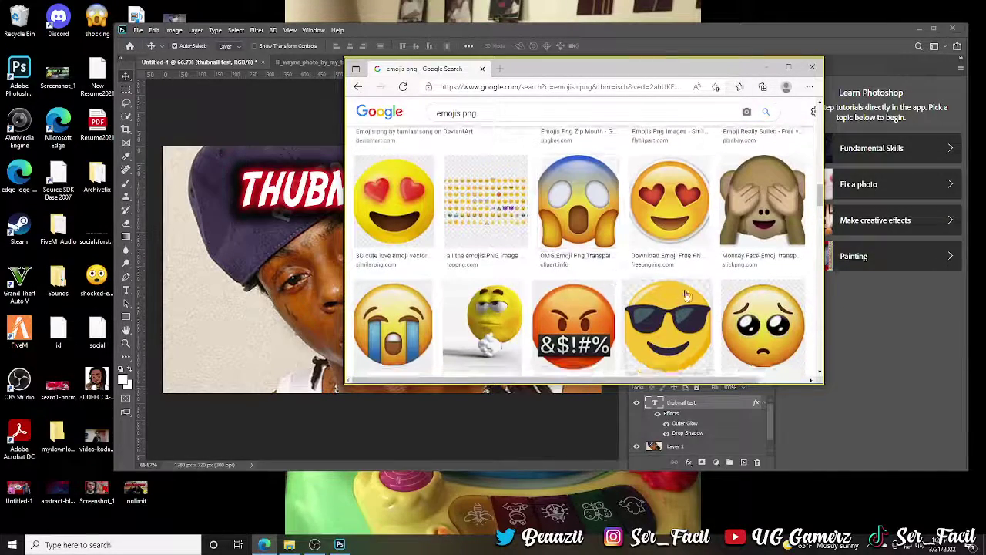
{"action": "scroll", "coordinate": [654, 292], "scroll_direction": "down", "scroll_amount": 3}
{"action": "scroll", "coordinate": [685, 303], "scroll_direction": "down", "scroll_amount": 2}
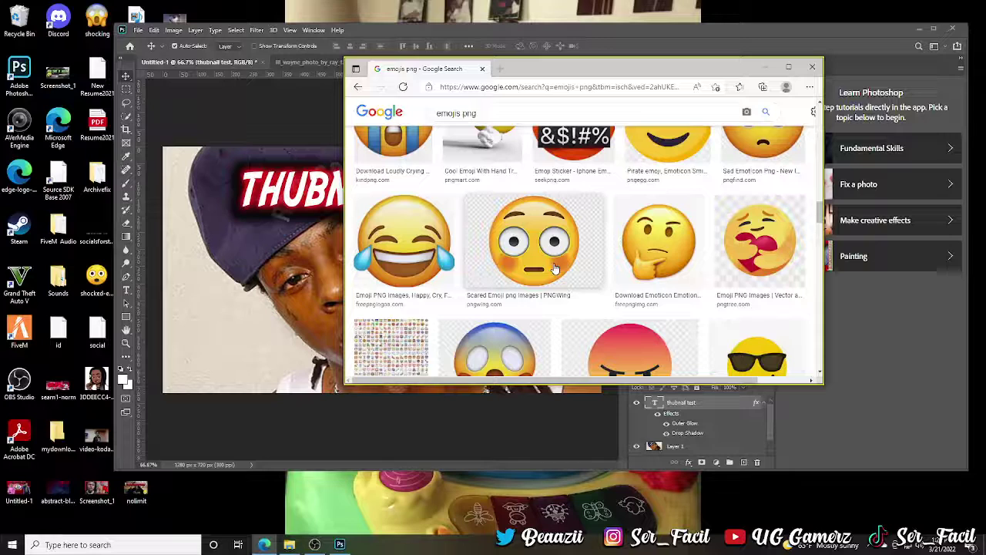
{"action": "left_click", "coordinate": [555, 267]}
{"action": "right_click", "coordinate": [706, 219]}
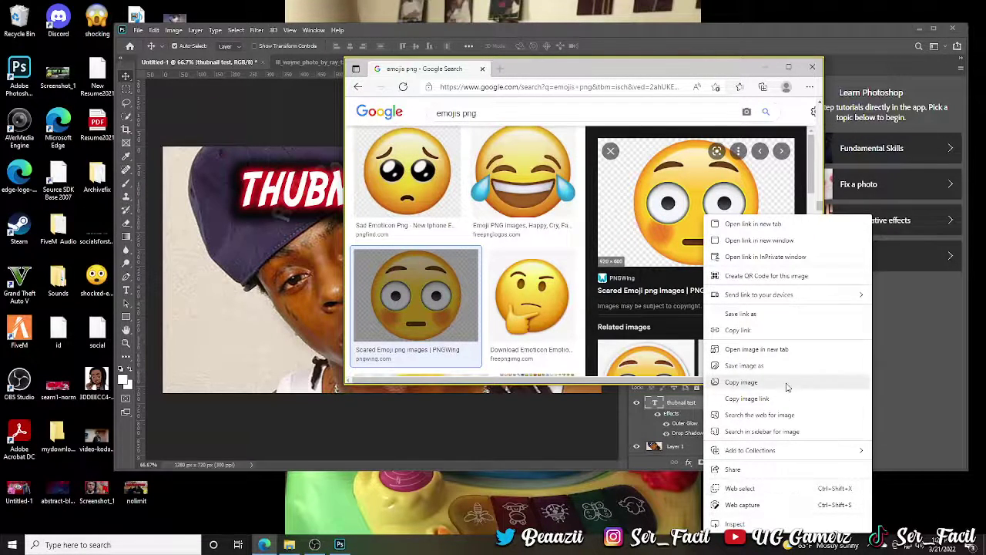
{"action": "left_click", "coordinate": [790, 119]}
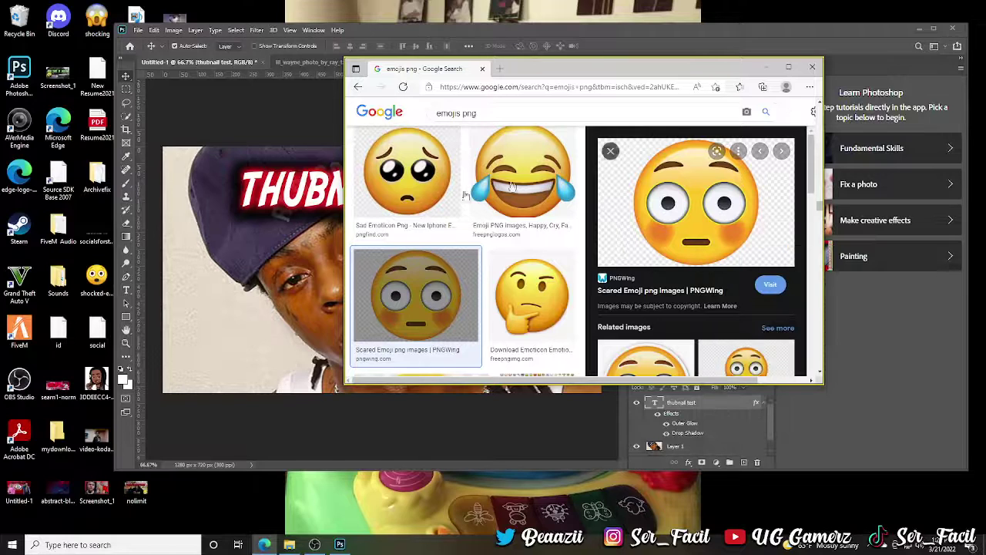
{"action": "left_click", "coordinate": [765, 71]}
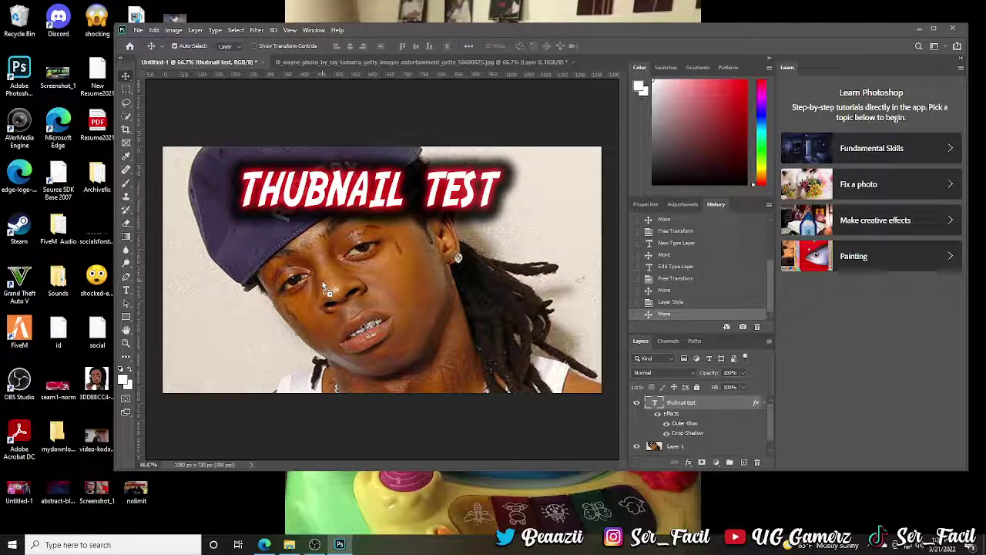
Step: Place the shocked-emoji-by-google image, scale it to about 14% width, rotate it about -12 degrees, and position it left of the man's cheek
{"action": "left_click_drag", "start_coordinate": [320, 280], "coordinate": [328, 302]}
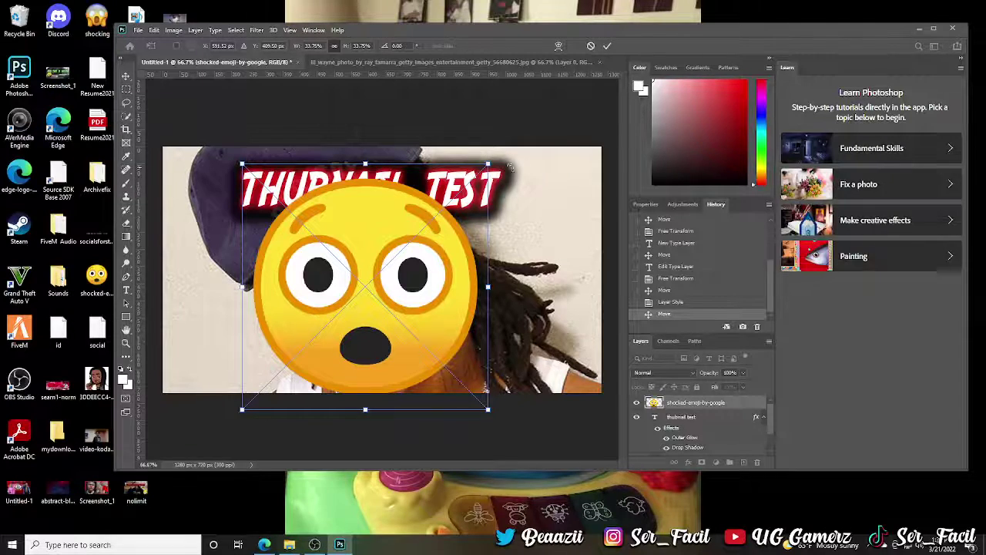
{"action": "left_click_drag", "start_coordinate": [490, 164], "coordinate": [347, 314]}
{"action": "left_click_drag", "start_coordinate": [307, 362], "coordinate": [344, 268]}
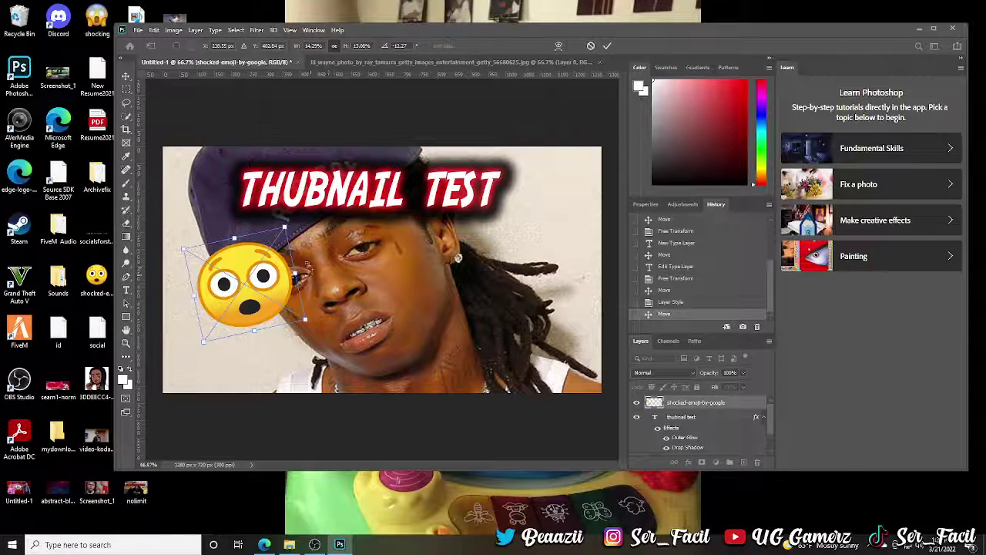
{"action": "left_click_drag", "start_coordinate": [271, 267], "coordinate": [264, 269]}
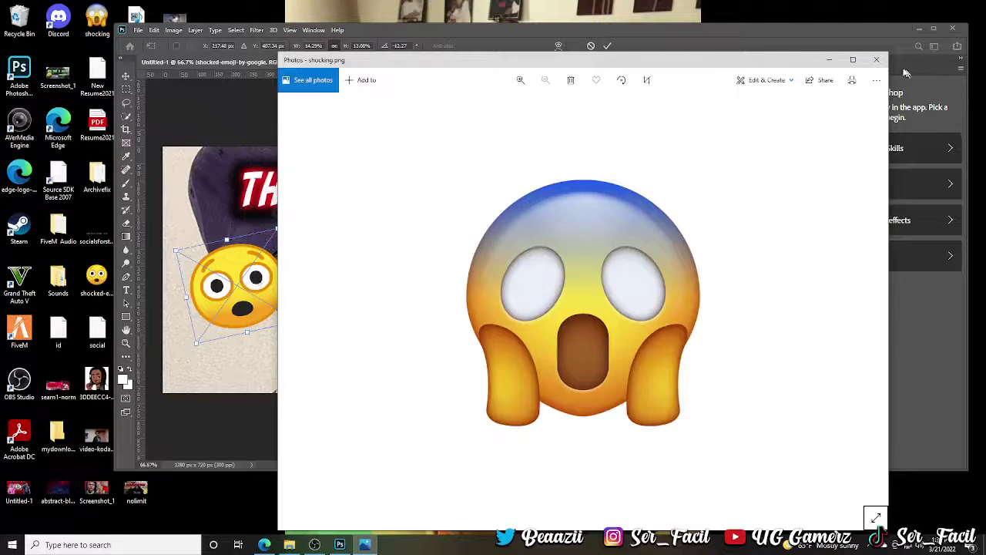
{"action": "left_click", "coordinate": [876, 59]}
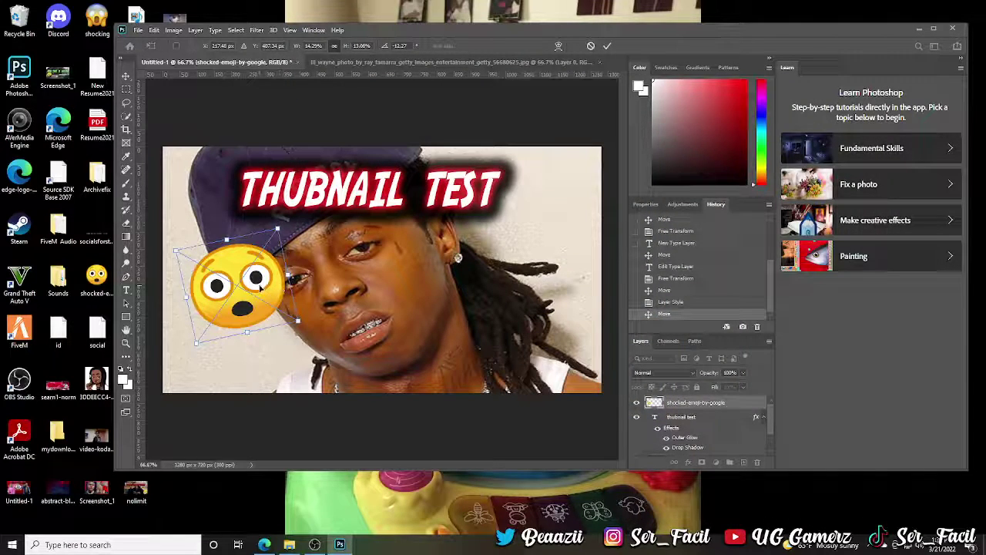
{"action": "key", "text": "Return"}
{"action": "left_click_drag", "start_coordinate": [262, 289], "coordinate": [239, 299]}
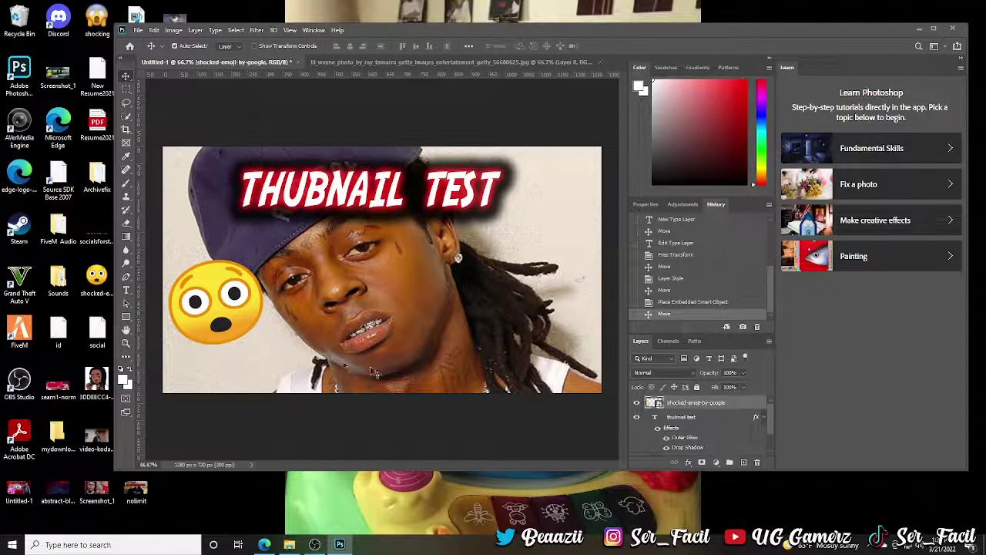
Step: Apply a black Drop Shadow with 88% opacity and 59% spread to the emoji and nudge it closer to the face
{"action": "left_click", "coordinate": [688, 462]}
{"action": "key", "text": "Escape"}
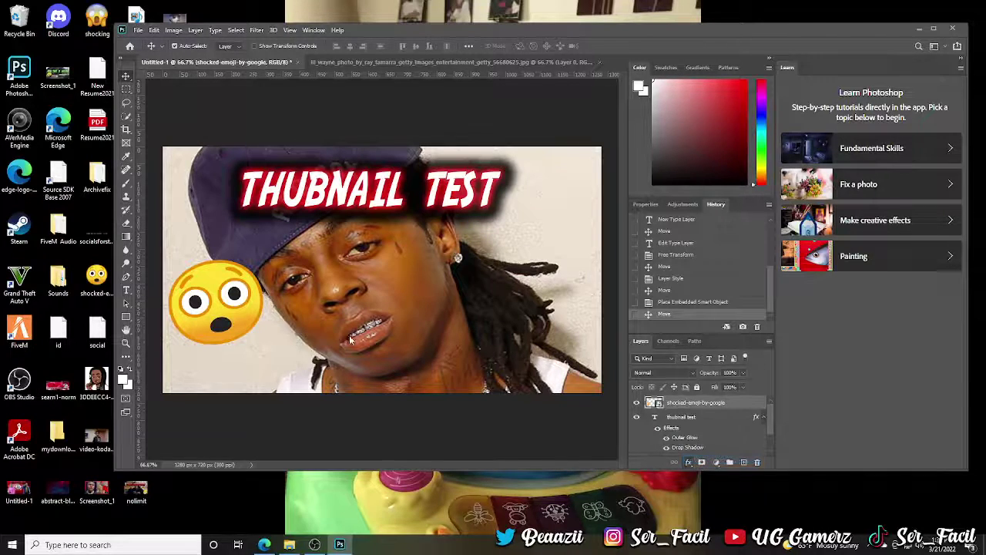
{"action": "left_click_drag", "start_coordinate": [691, 204], "coordinate": [667, 217]}
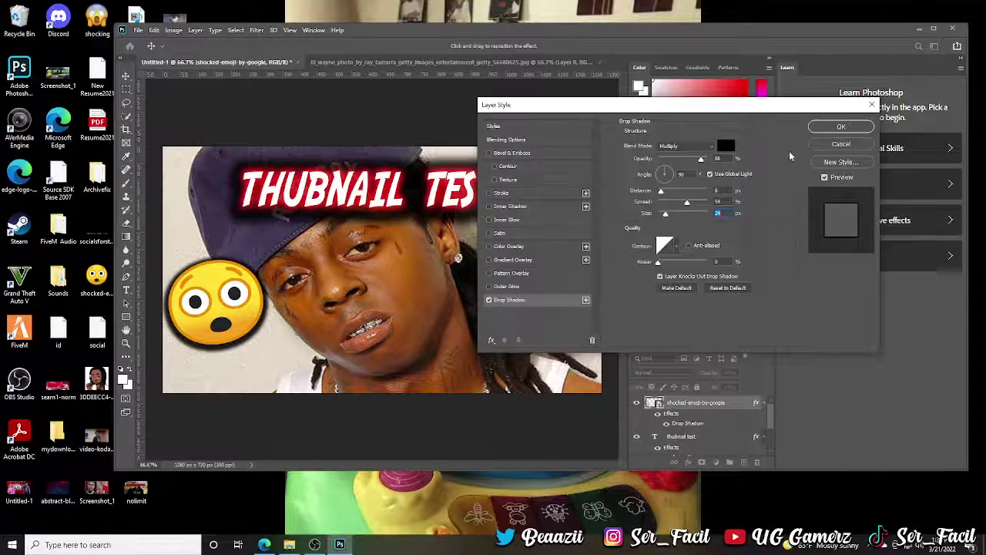
{"action": "left_click", "coordinate": [839, 127]}
{"action": "left_click_drag", "start_coordinate": [206, 308], "coordinate": [216, 309]}
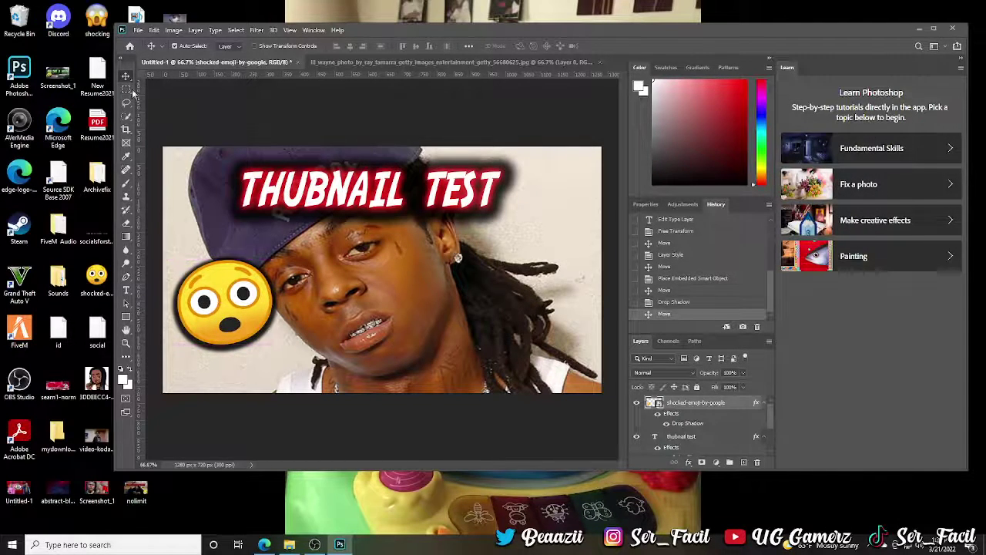
Step: Try placing the shocking emoji over the face with a rotation of about 8 degrees, and delete its layer
{"action": "left_click_drag", "start_coordinate": [97, 22], "coordinate": [516, 252]}
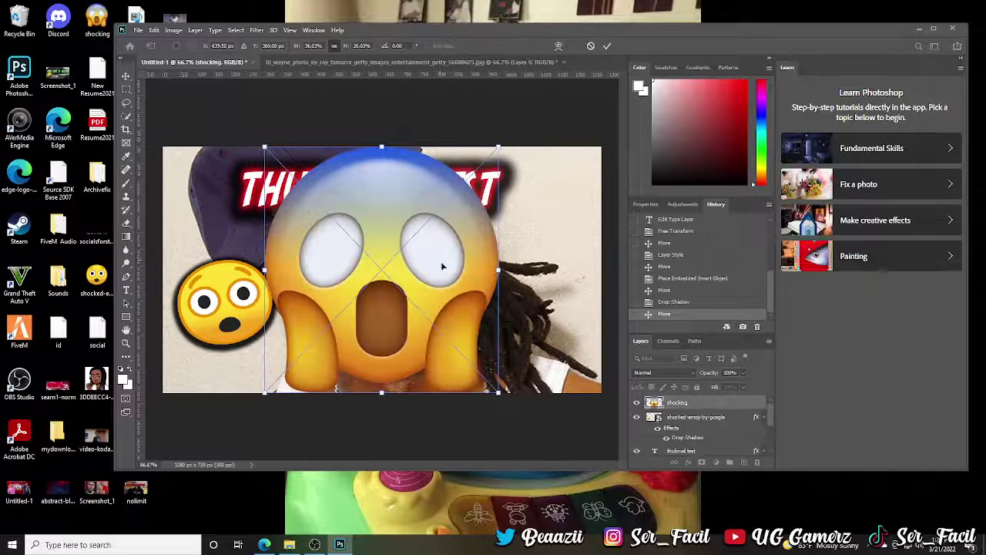
{"action": "left_click_drag", "start_coordinate": [534, 194], "coordinate": [545, 216]}
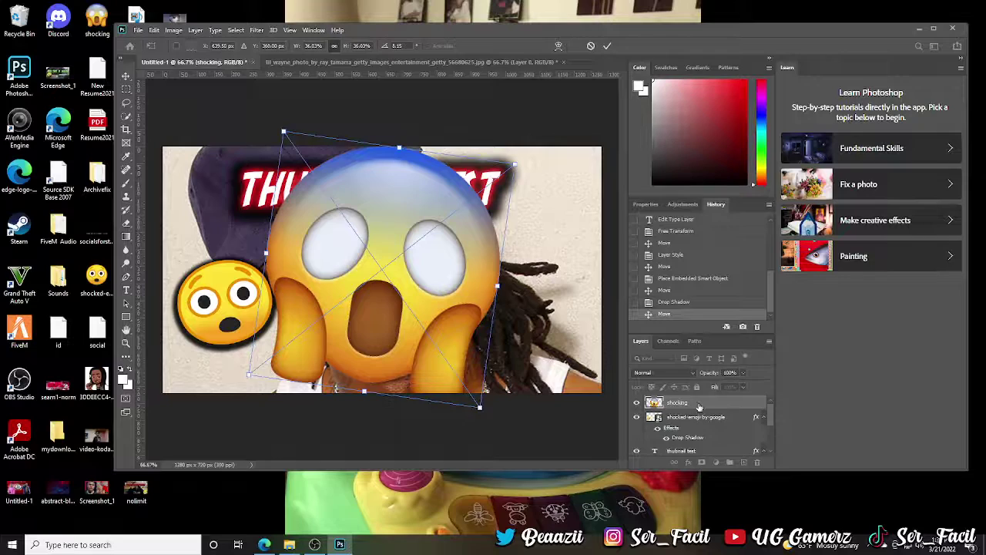
{"action": "key", "text": "Return"}
{"action": "left_click_drag", "start_coordinate": [699, 407], "coordinate": [759, 463]}
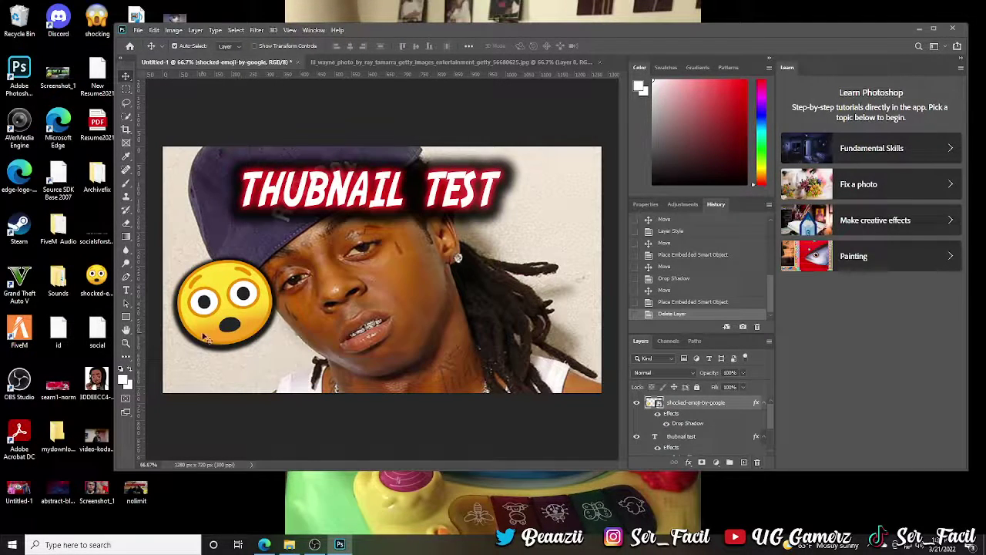